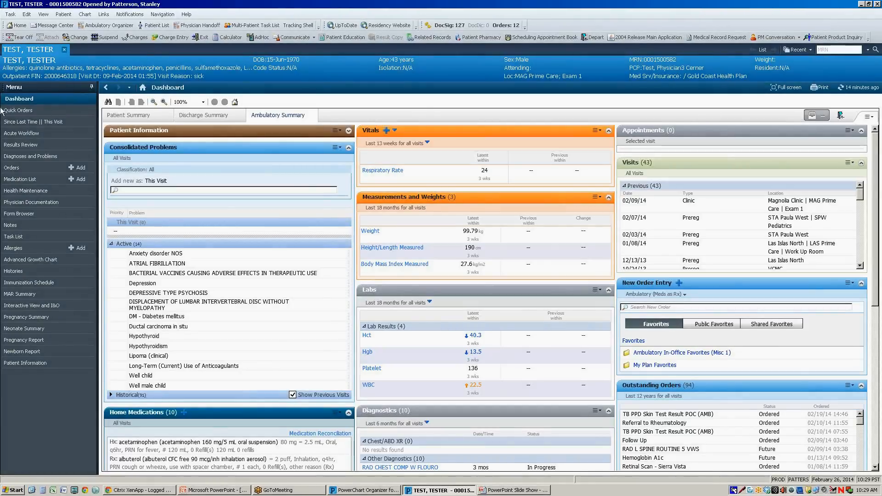
- In the Discharge Powerplan orders, select the 2-week and 2-month follow-ups, and select and clear the 99203 and 99205 exams
left_click(10, 168)
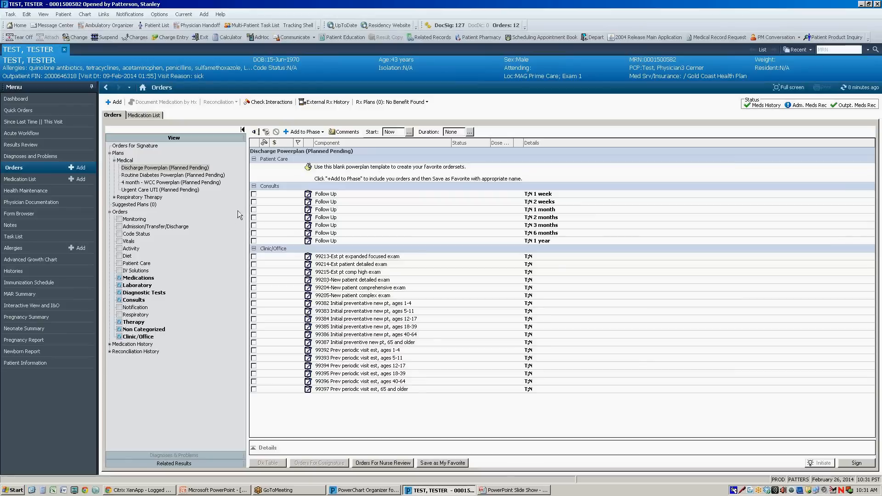
left_click(253, 202)
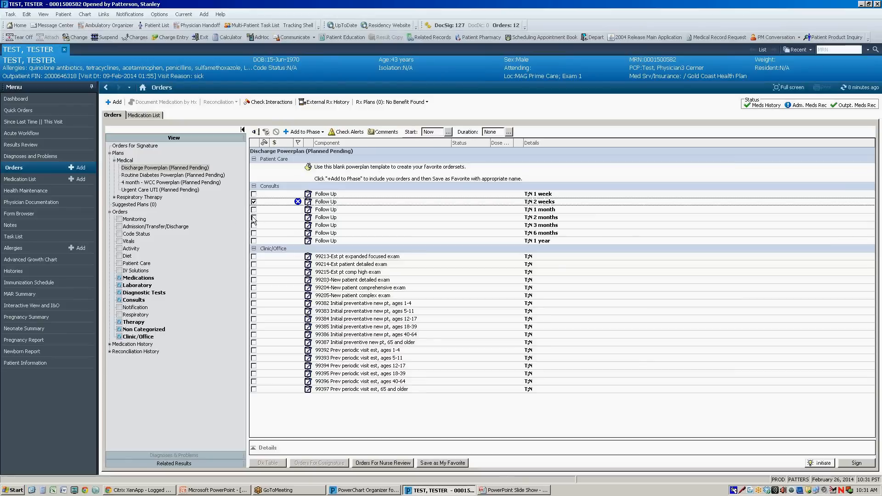
left_click(253, 217)
left_click(254, 280)
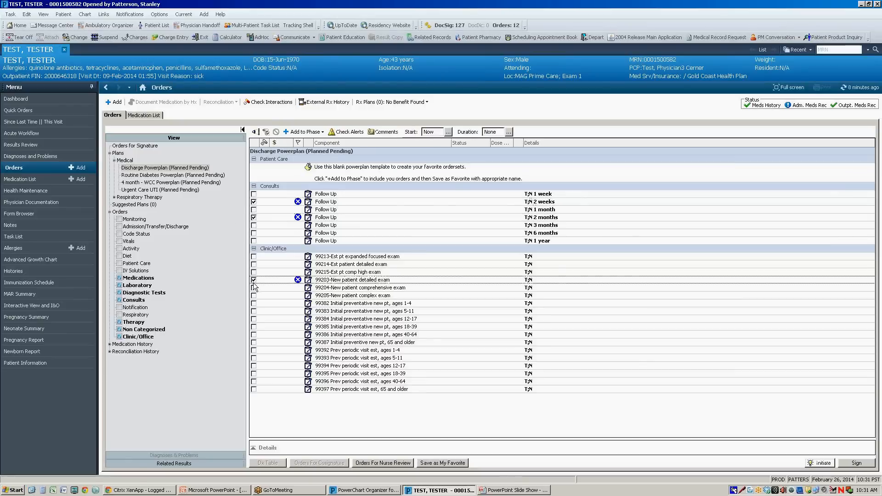
left_click(254, 295)
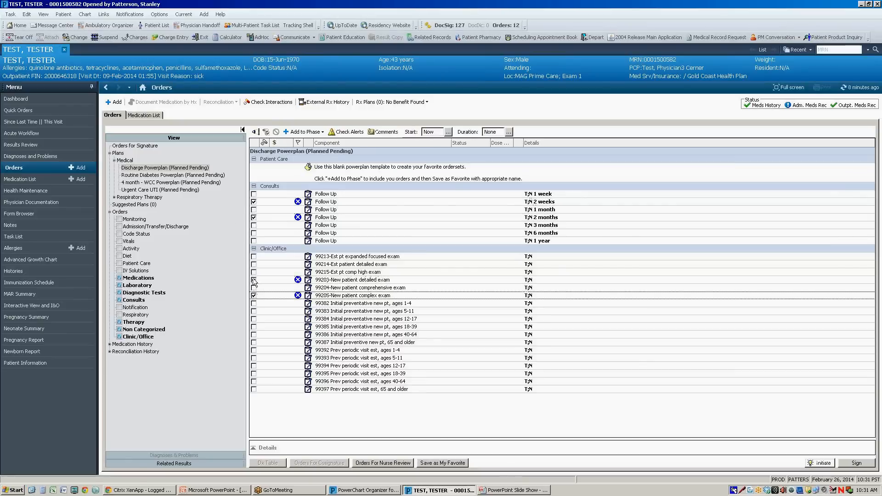
left_click(254, 280)
left_click(253, 295)
- Review the Routine Diabetes Powerplan and include Thyroid Stimulating Hormone (TSH) and Referral to Endocrinology
left_click(190, 177)
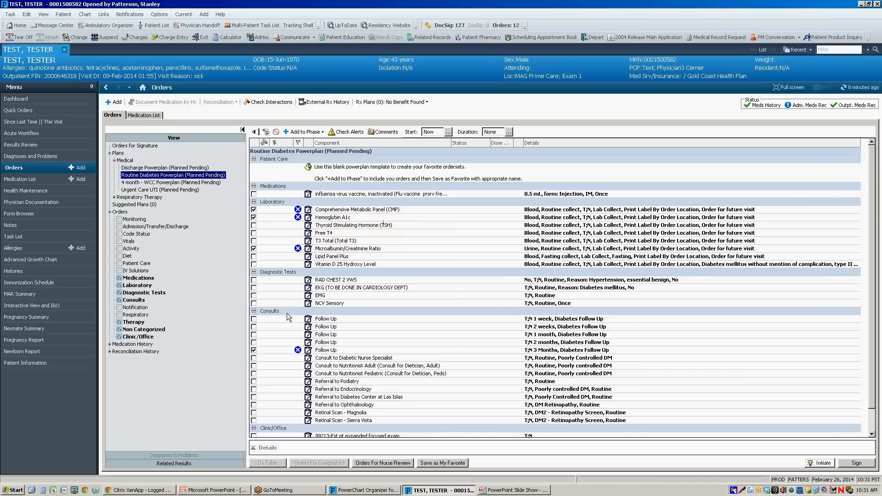
left_click_drag(871, 328, 870, 354)
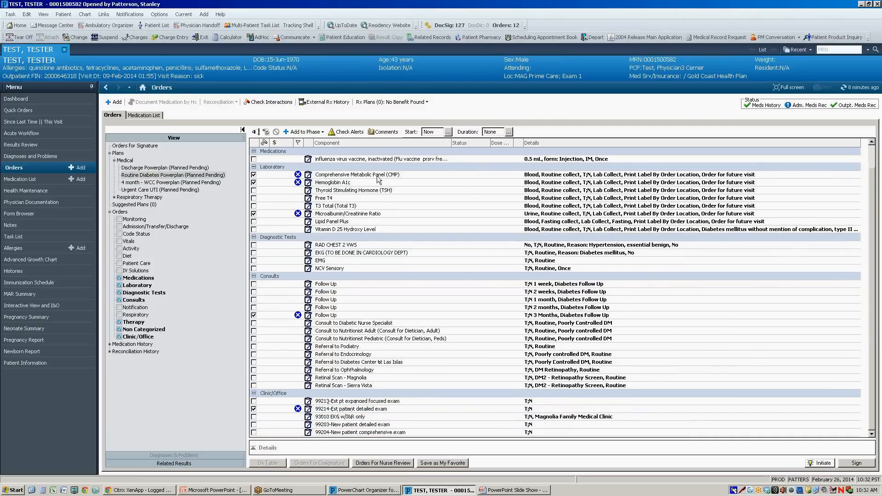
left_click_drag(871, 211, 871, 191)
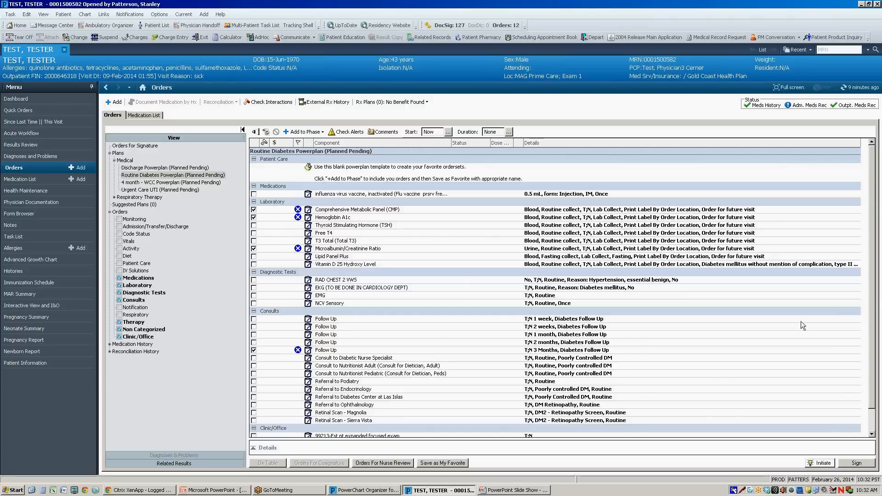
left_click_drag(875, 305, 875, 334)
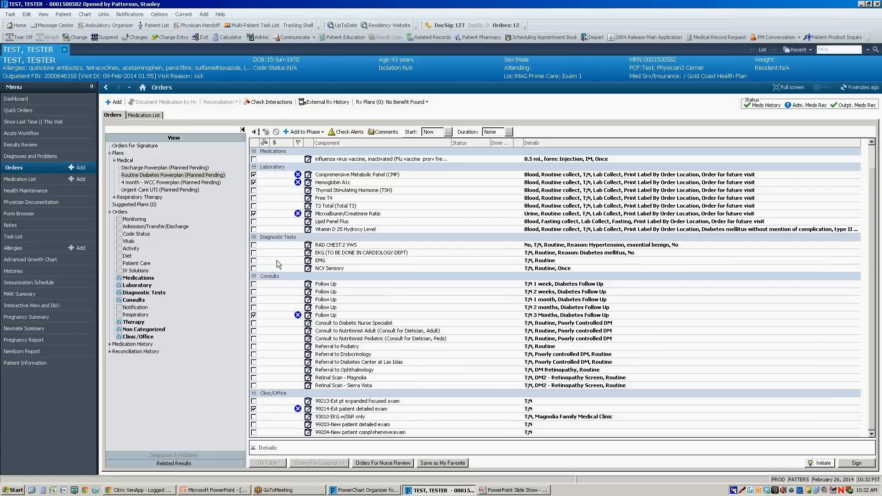
left_click(253, 190)
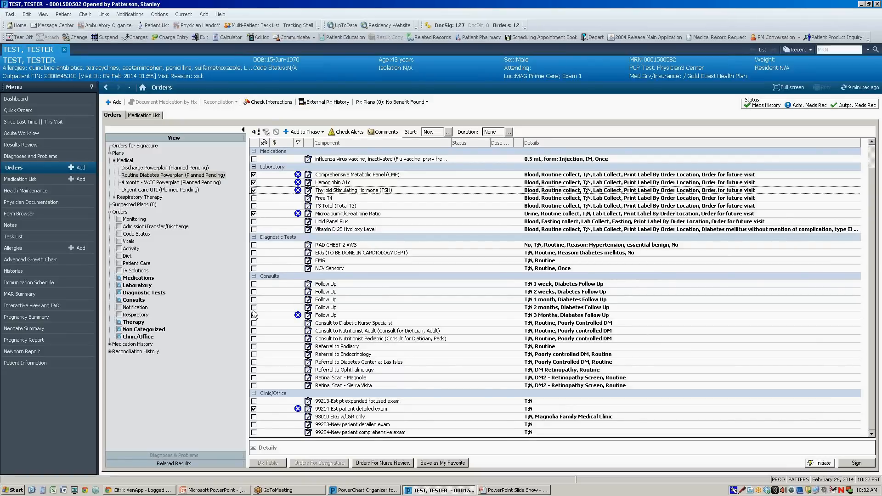
left_click(253, 355)
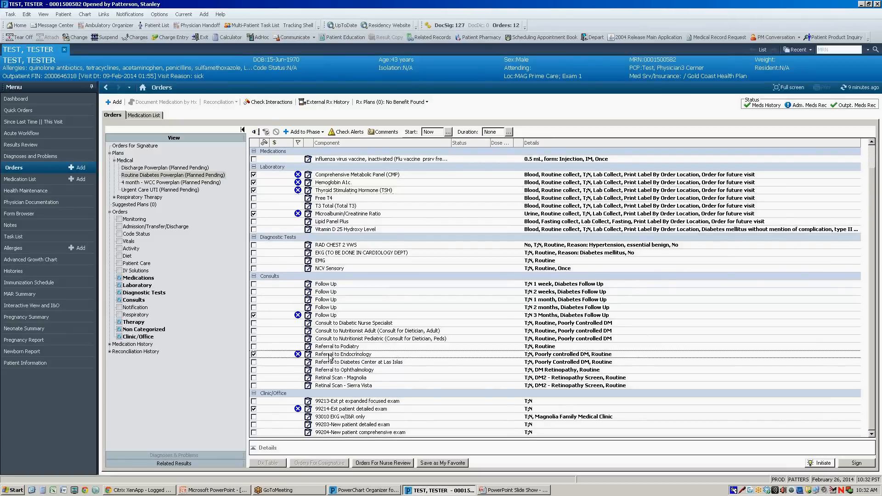
- Review the orders in the 4 month - WCC Powerplan and the Urgent Care UTI plan
left_click(176, 183)
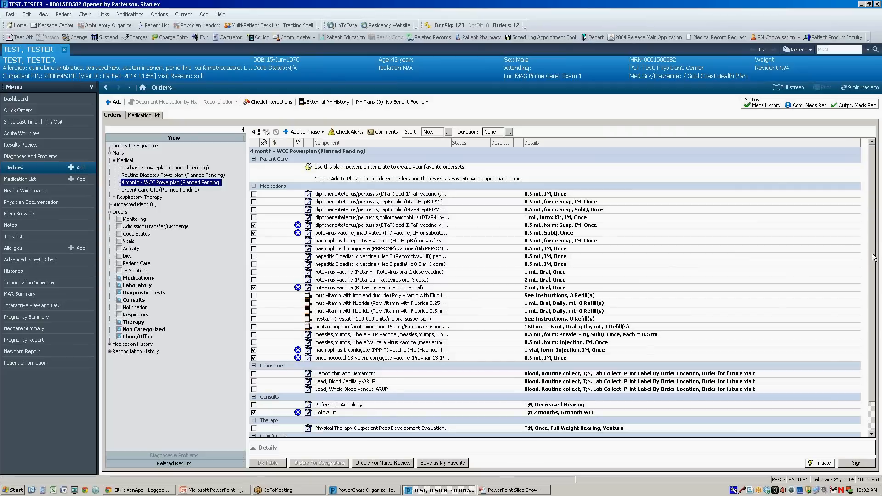
left_click_drag(872, 255, 862, 277)
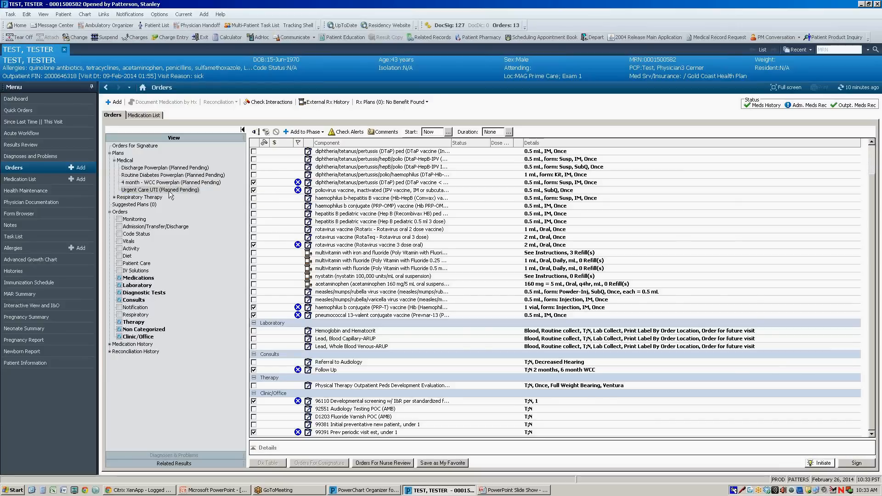
left_click(185, 191)
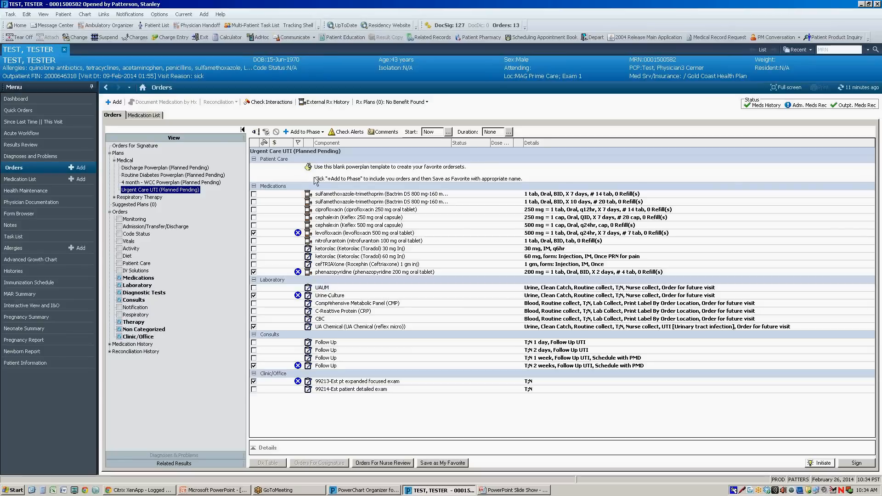
- Find the provider's shared favorites by last name from the Dashboard's New Order Entry and open their My Plan Favorites folder
left_click(31, 101)
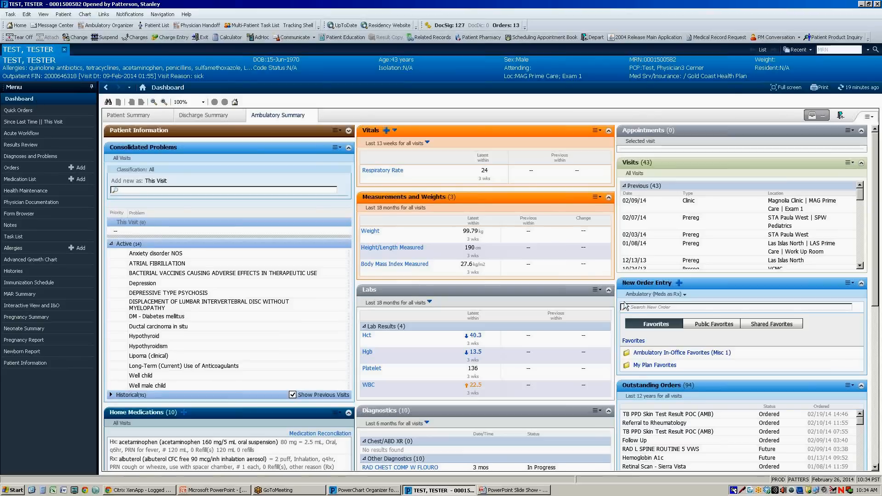
left_click(764, 327)
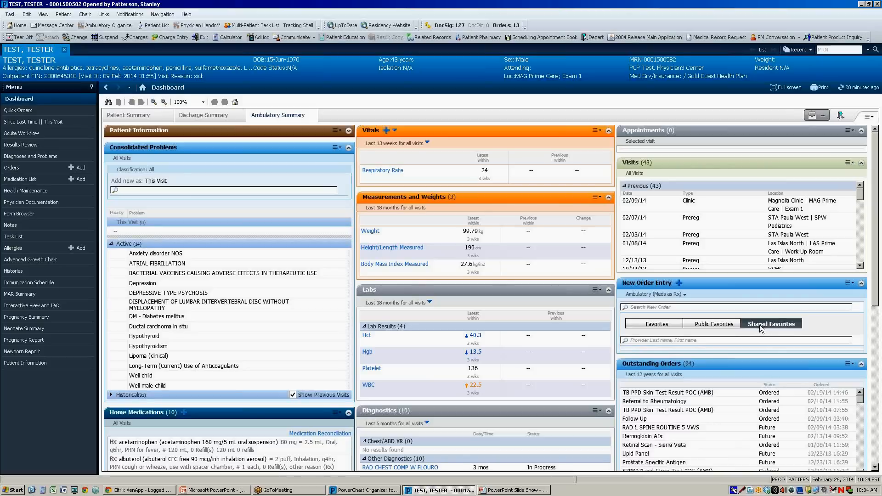
left_click(733, 340)
type("Patterson")
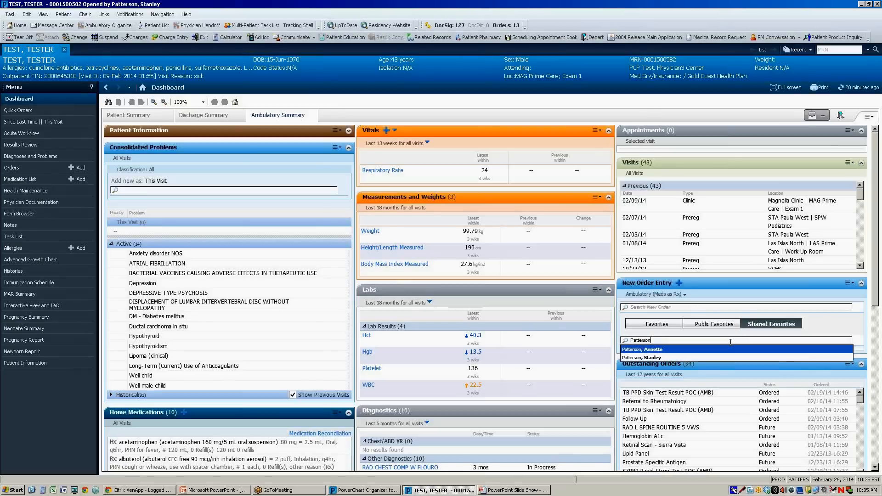
left_click(653, 357)
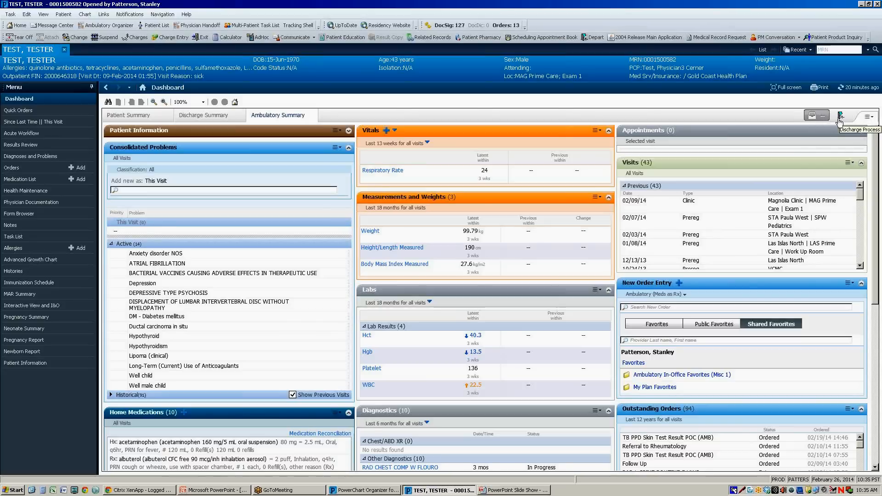
left_click(658, 387)
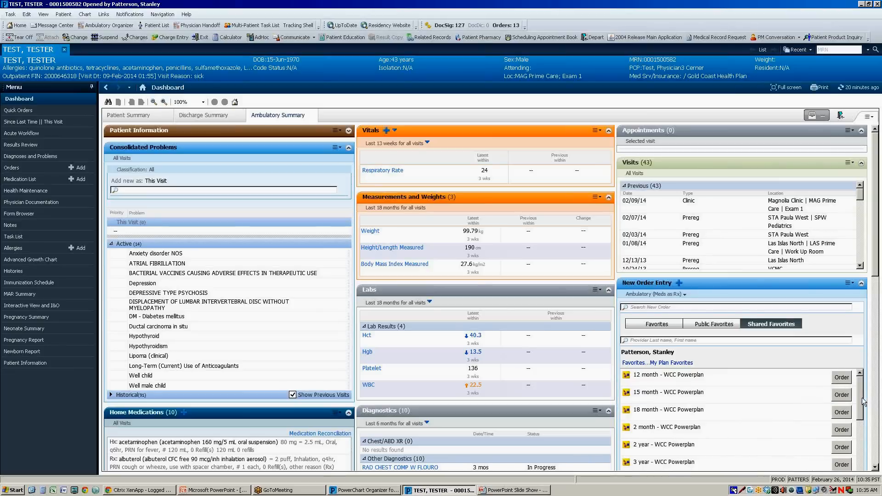
- Order NST/US from the shared plan favorites and open it for modification, then discard all pending orders
left_click_drag(865, 402, 862, 440)
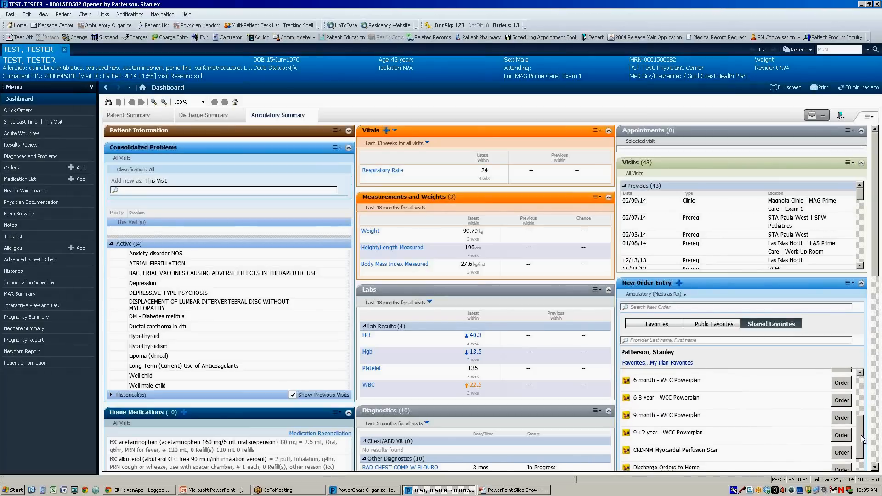
left_click_drag(877, 262, 877, 311)
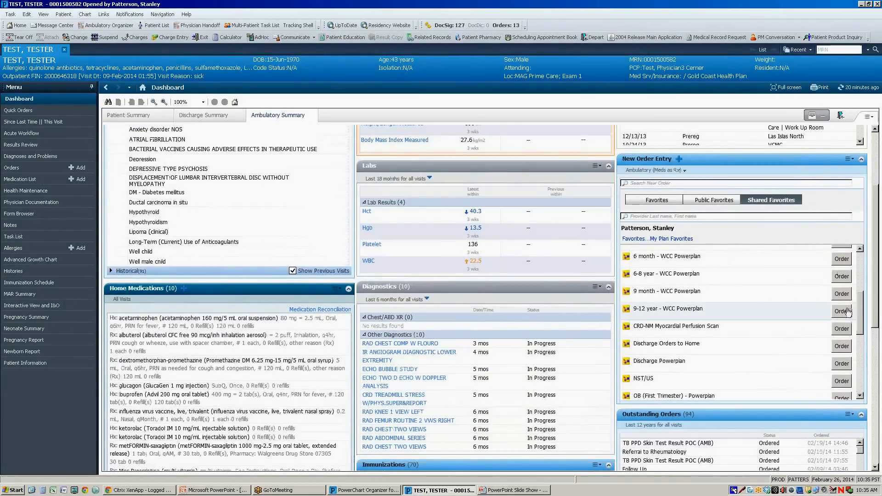
left_click_drag(863, 315, 863, 327)
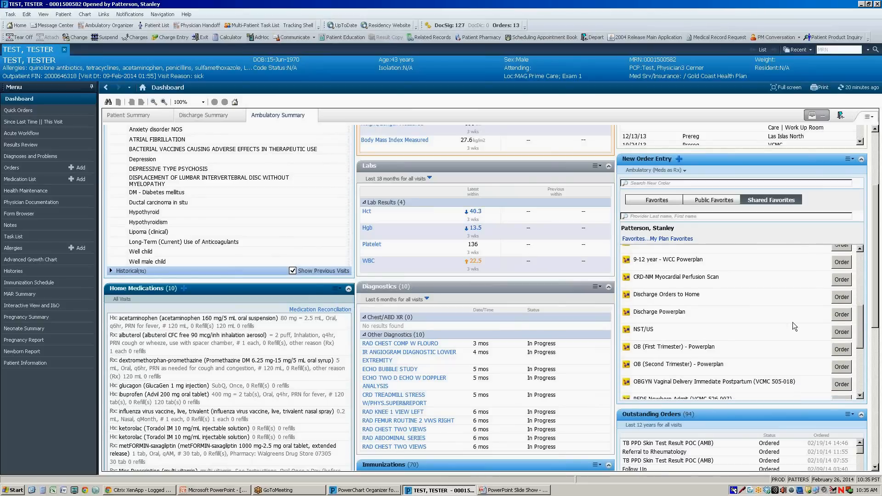
left_click(842, 333)
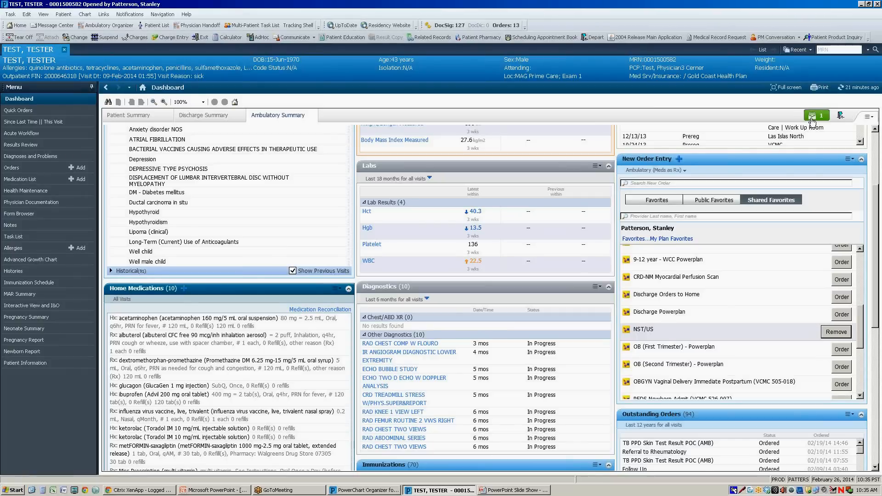
left_click(813, 115)
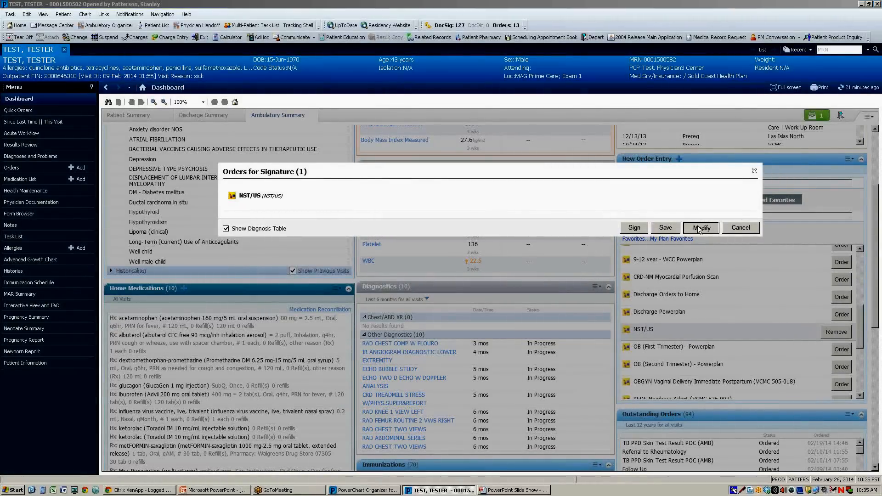
left_click(699, 229)
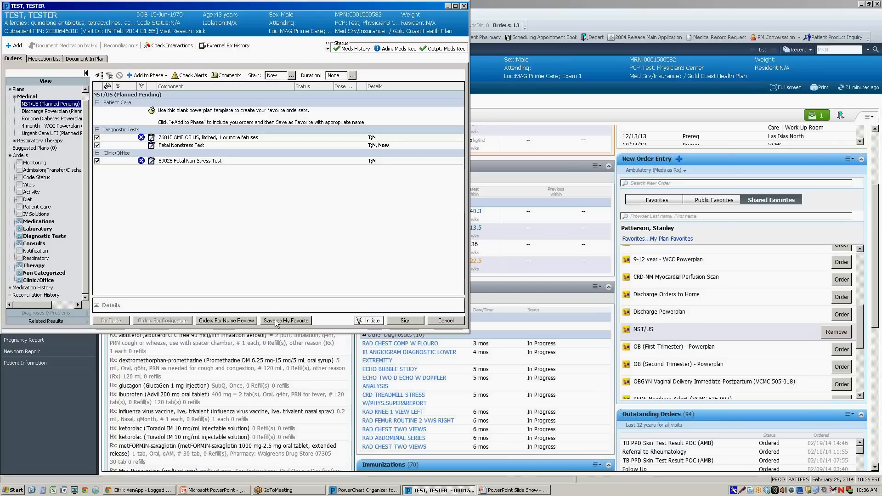
left_click(445, 321)
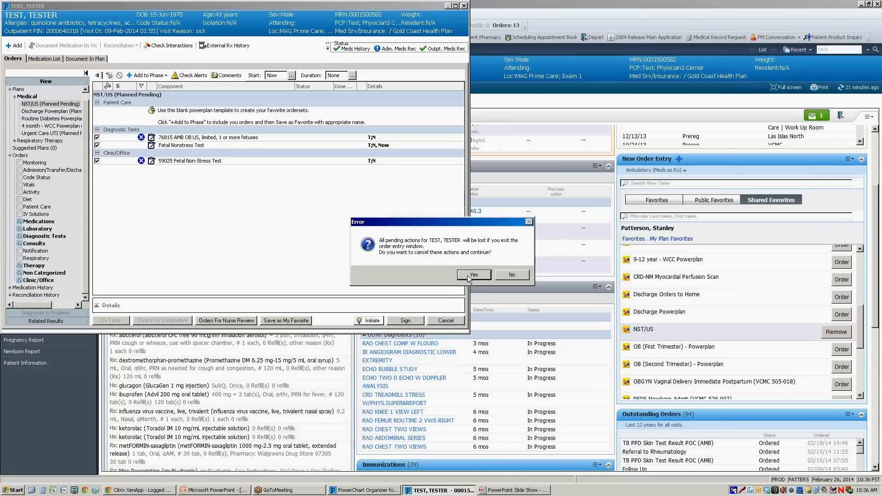
left_click(468, 276)
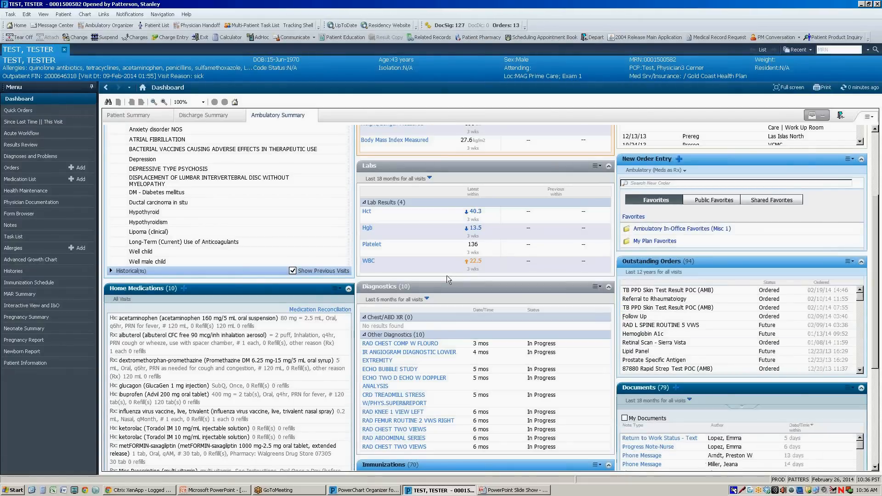
- Search for the blank Powerplan Template and add it to the patient's orders
left_click(79, 168)
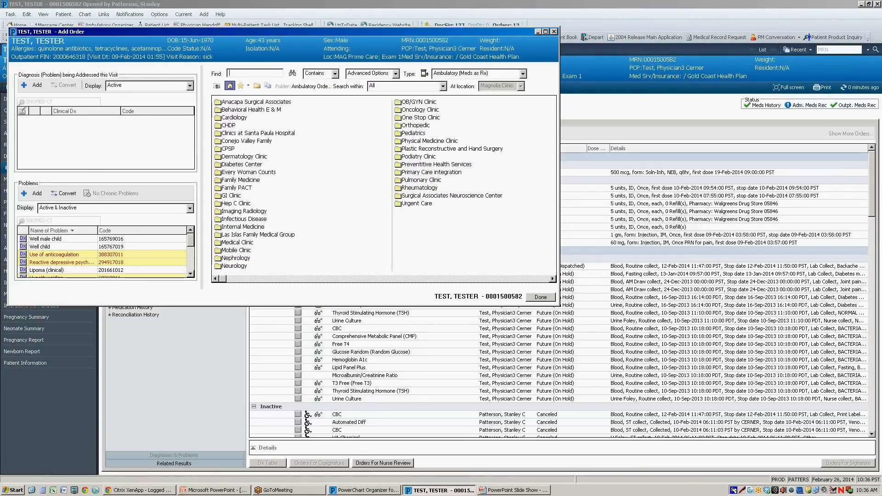
type("ppwerplan temp")
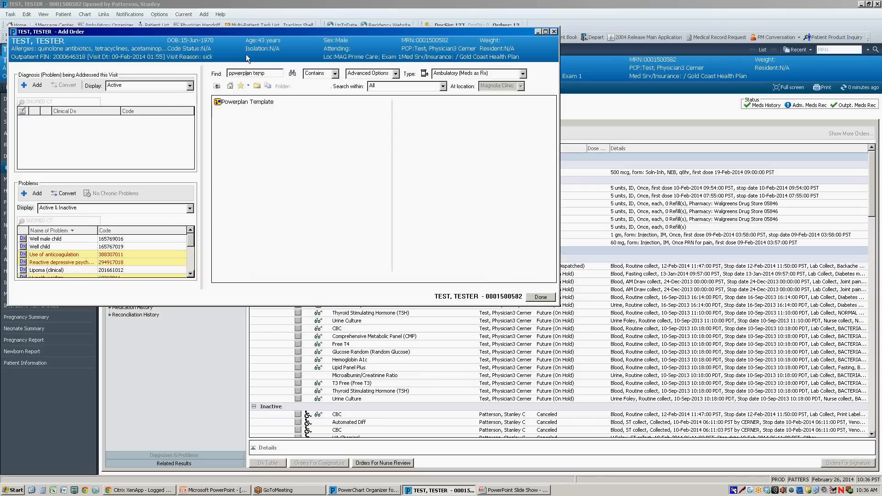
left_click(243, 102)
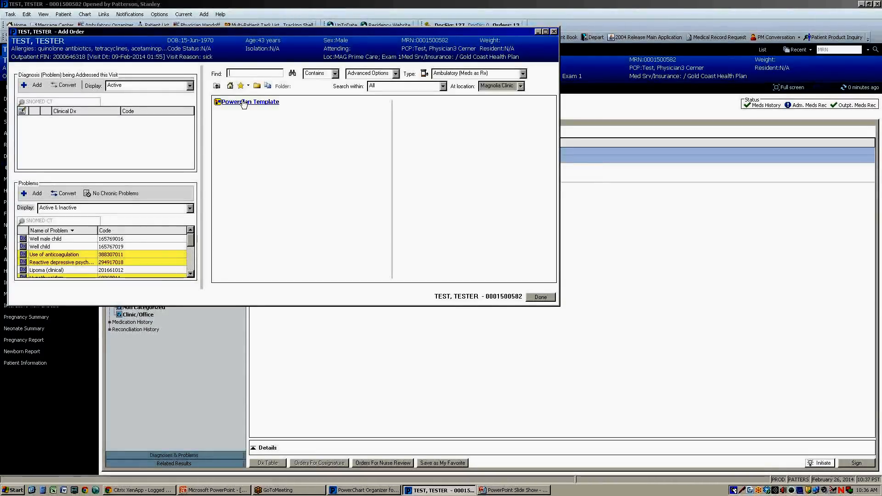
left_click(540, 297)
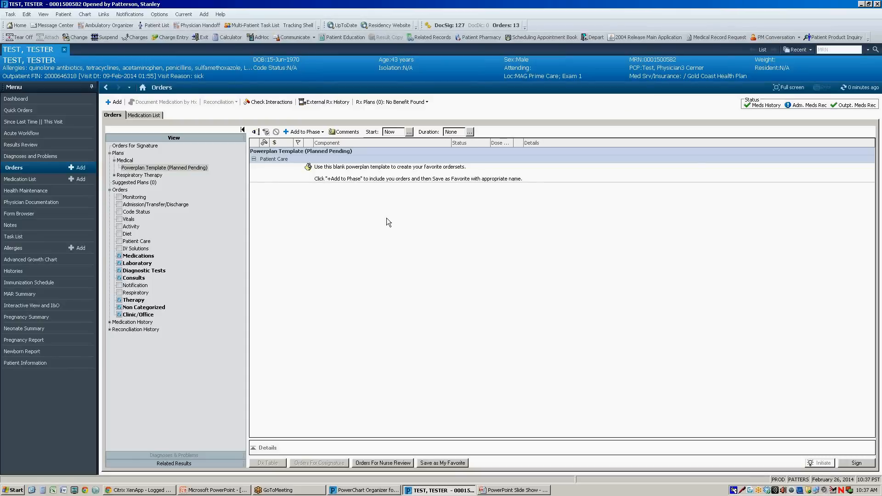
- Add CBC and Comprehensive Metabolic Panel (CMP) orders to the Powerplan Template phase
left_click(323, 132)
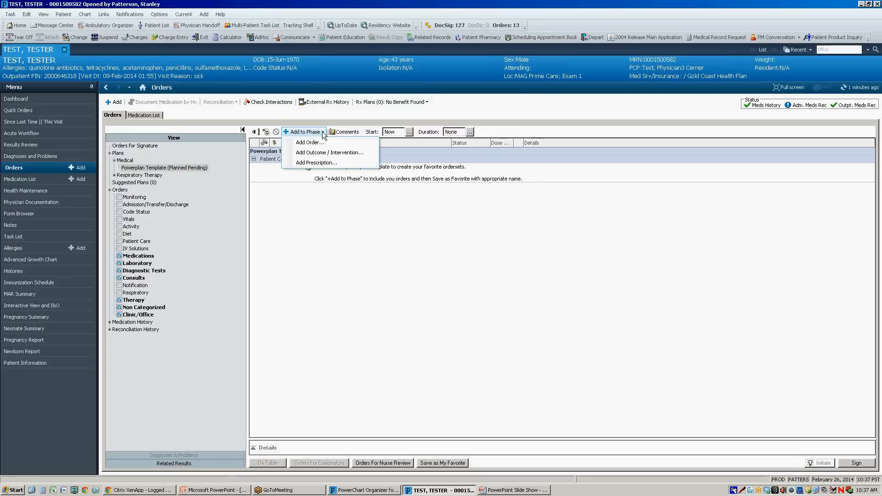
left_click(318, 142)
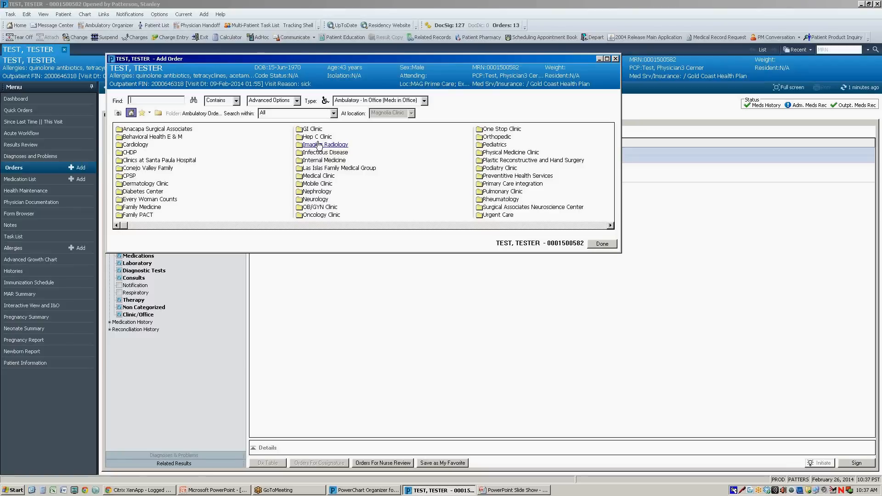
left_click(142, 114)
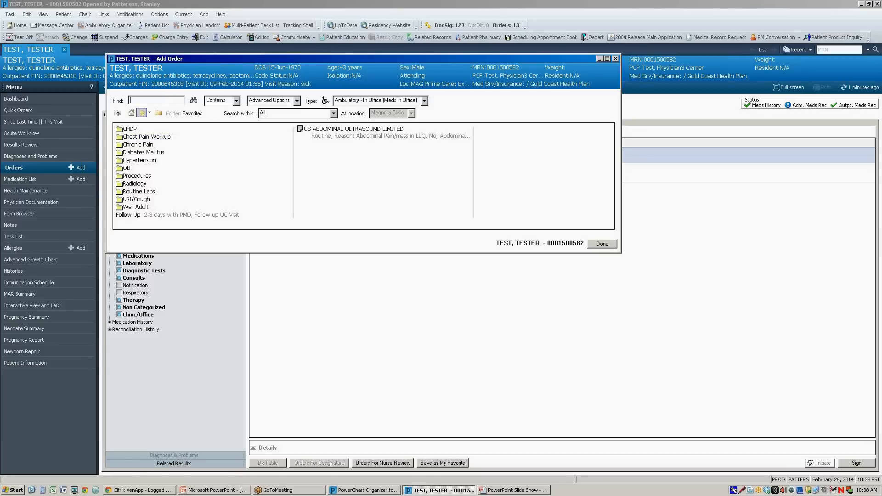
type("cbc")
key("Return")
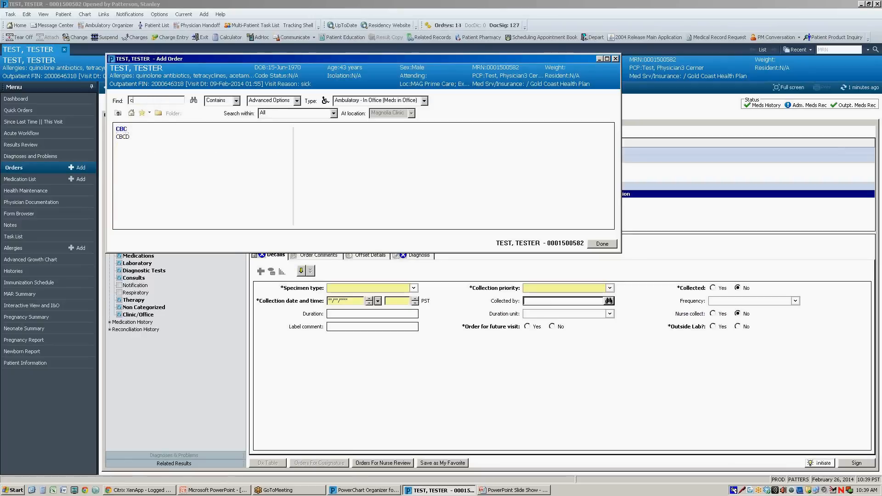
type("mp")
left_click(123, 128)
left_click(593, 247)
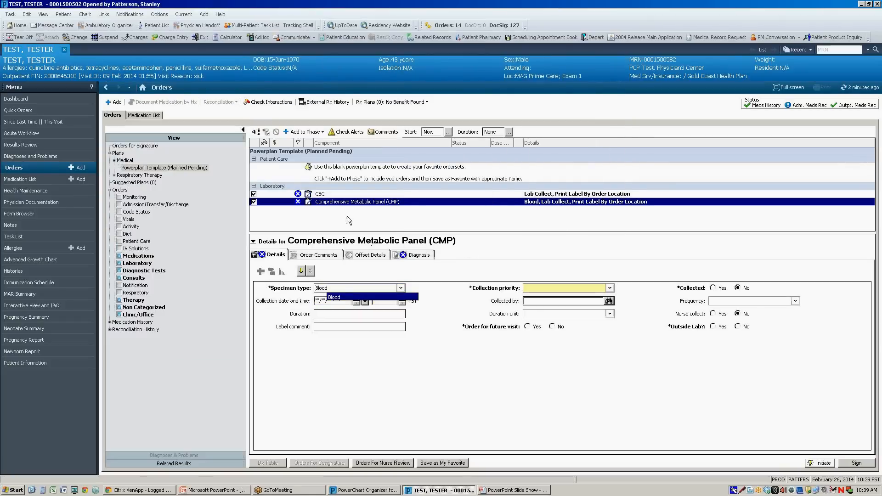
- Set the CBC order details to Blood specimen, Routine collection priority, outside lab No, and order for future visit Yes
left_click(339, 193)
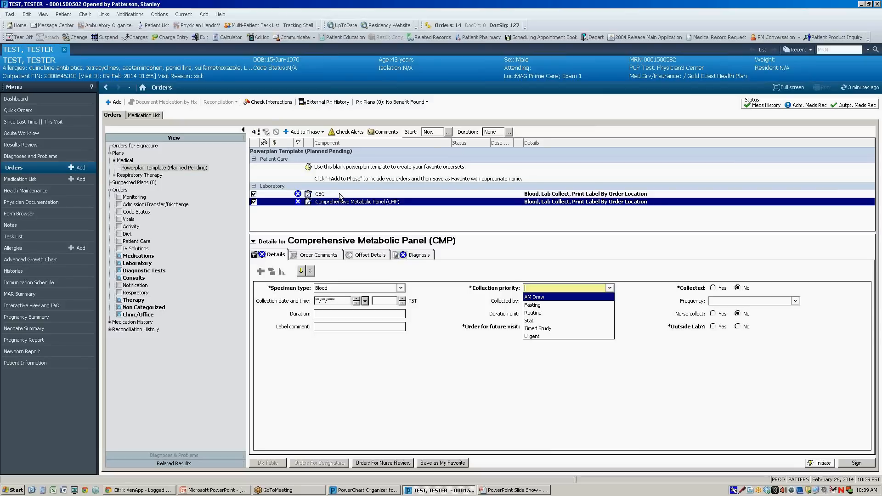
left_click(339, 194)
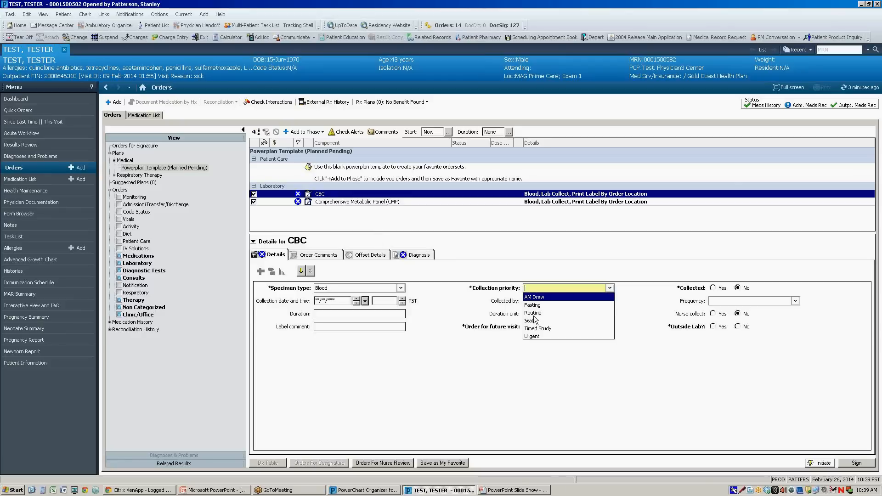
left_click(534, 312)
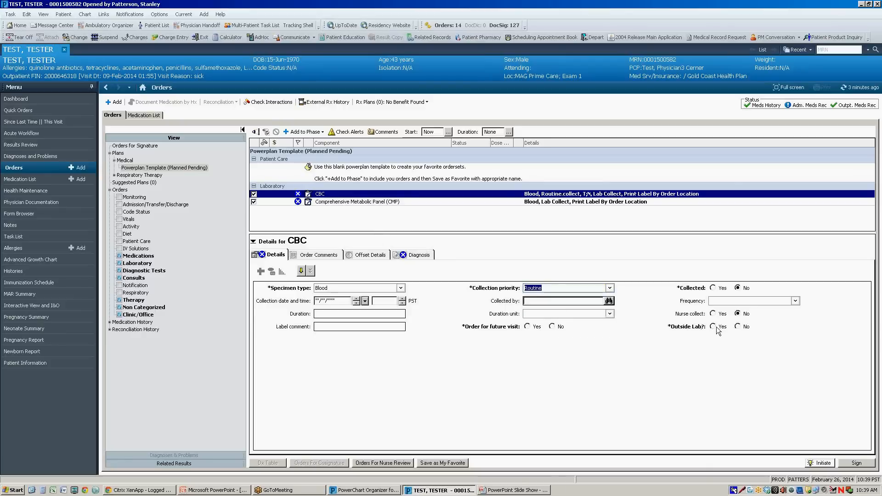
left_click(737, 327)
left_click(527, 327)
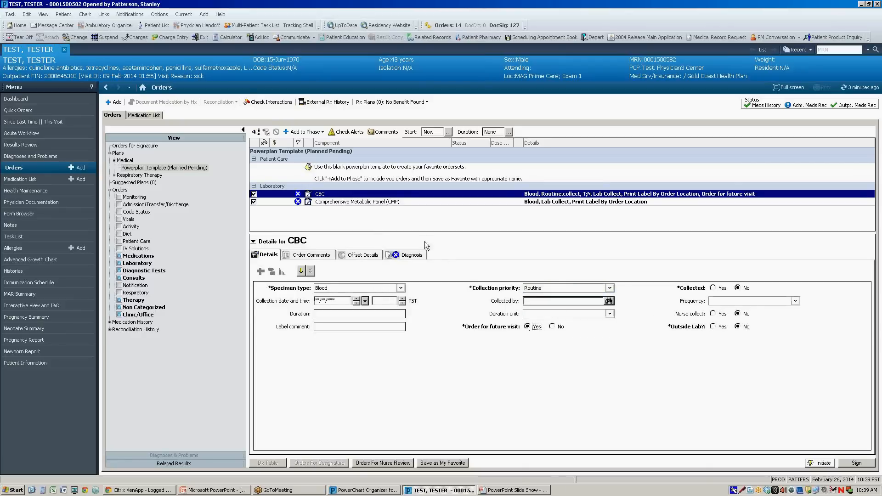
- Set the Comprehensive Metabolic Panel order to Routine collection priority, order for future visit Yes, and outside lab No
left_click(396, 203)
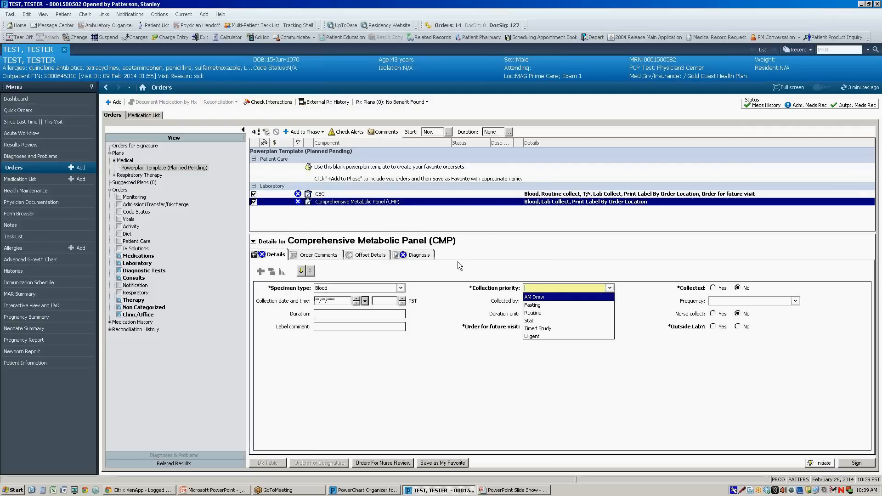
left_click(530, 313)
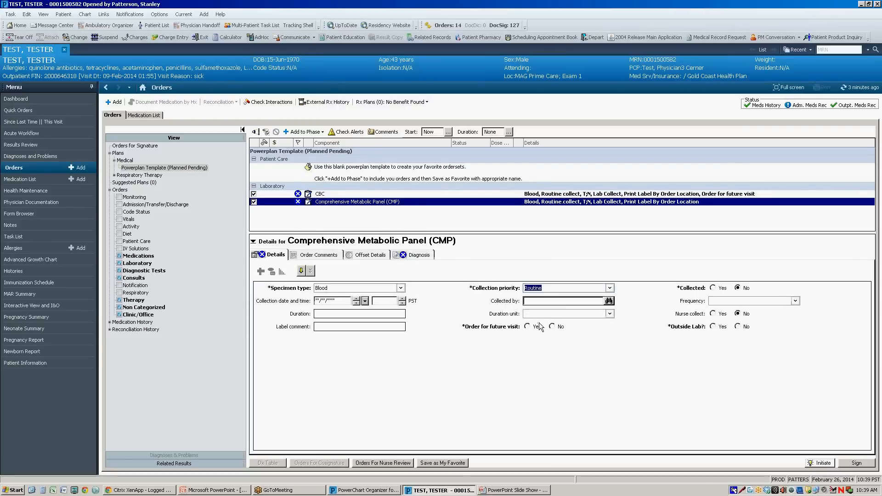
left_click(528, 327)
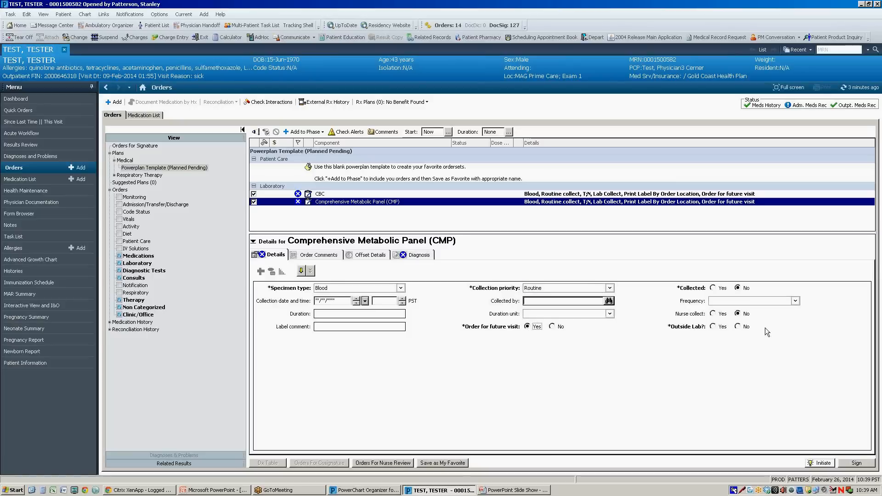
left_click(738, 327)
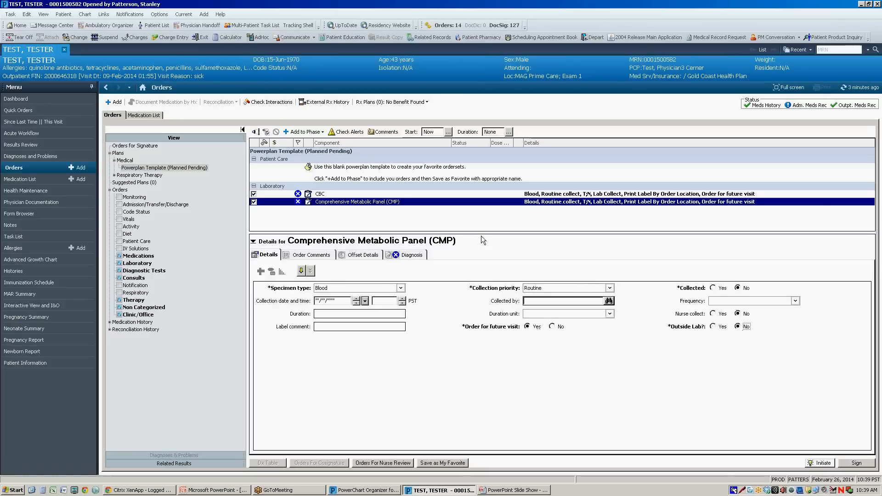
- Search for "cmp" and add a second Comprehensive Metabolic Panel order to the template phase
left_click(304, 132)
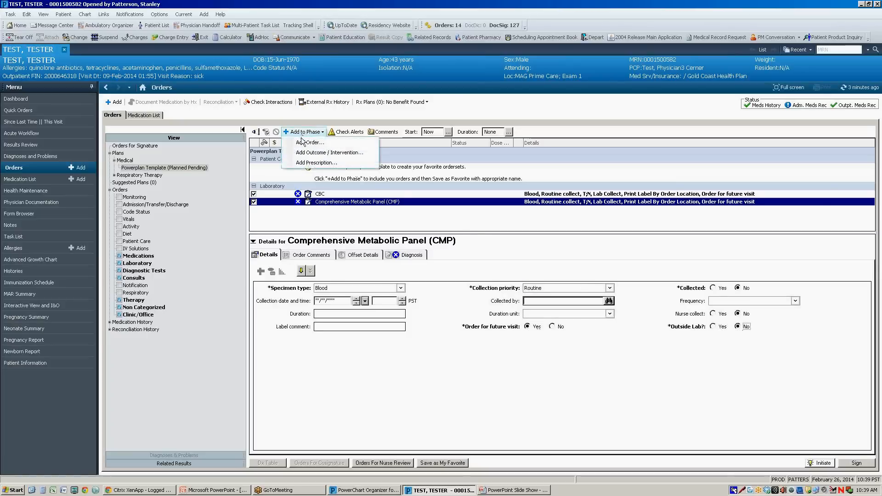
left_click(303, 142)
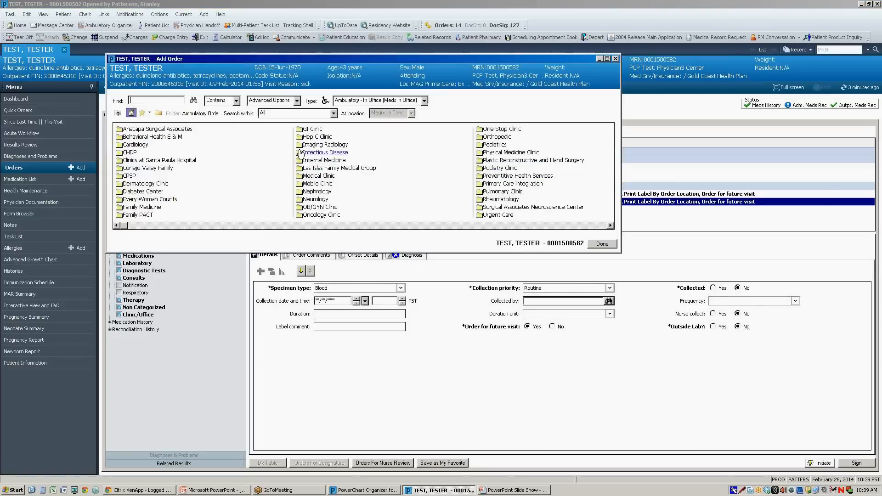
type("cmp")
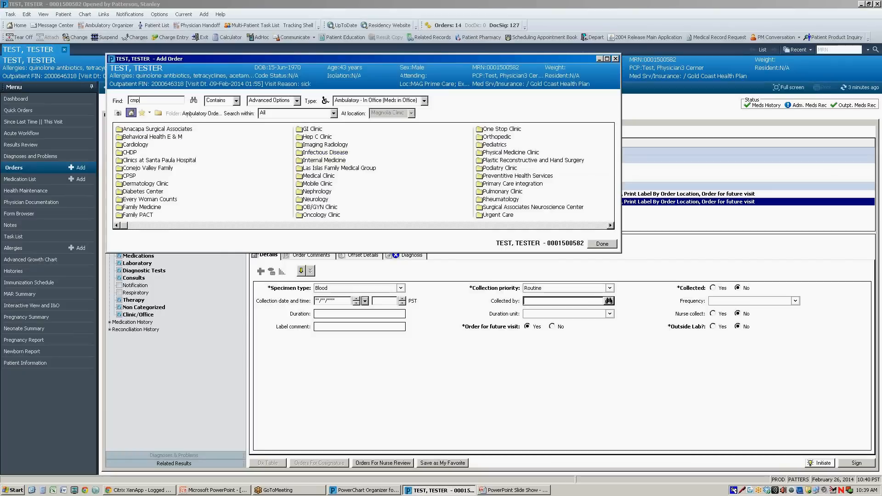
key("Return")
left_click(120, 131)
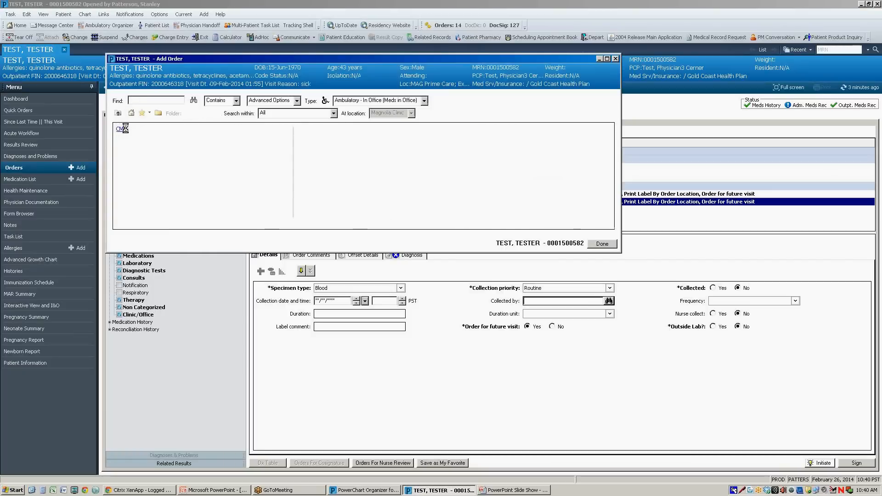
left_click(597, 244)
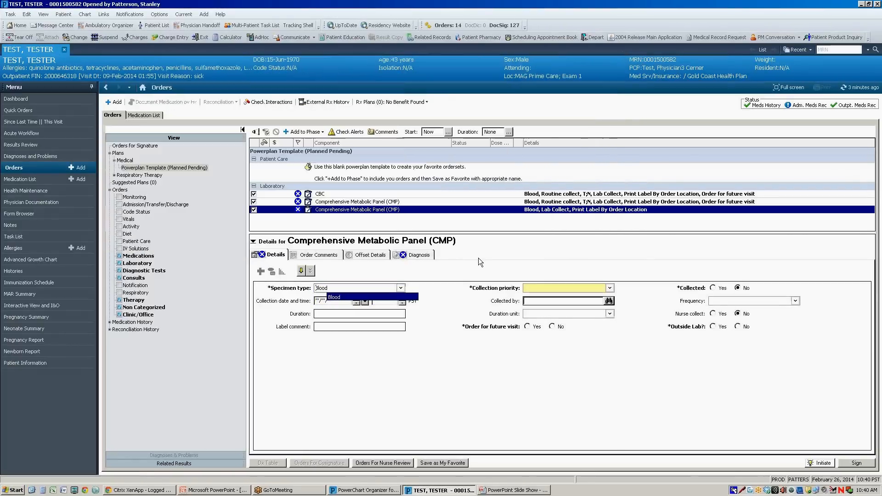
- Set the second Comprehensive Metabolic Panel to Fasting collection priority, order for future visit Yes, and outside lab No
left_click(554, 289)
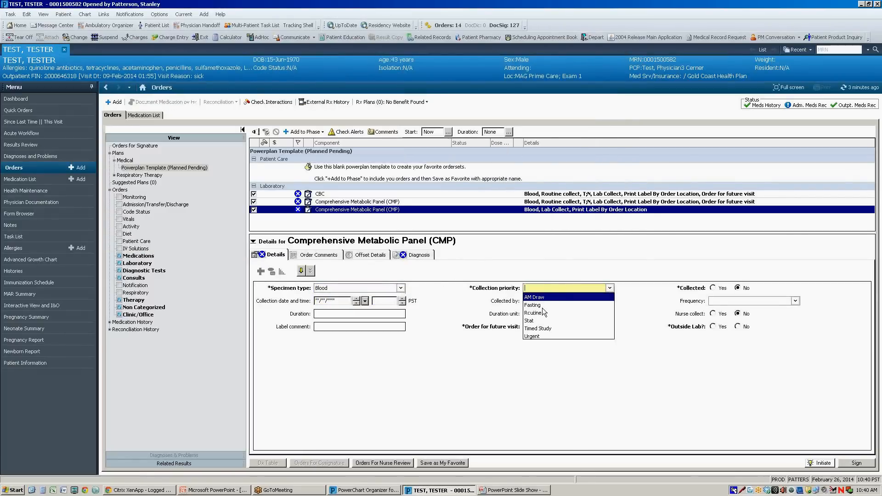
left_click(541, 305)
left_click(528, 327)
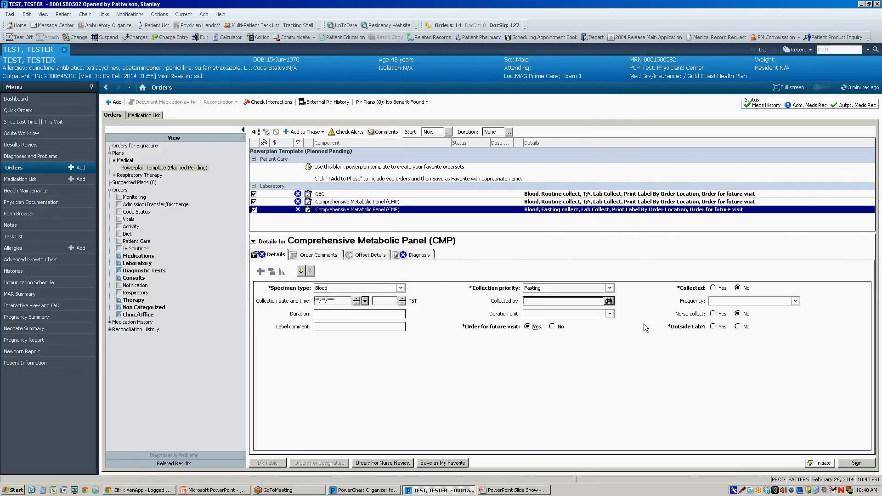
left_click(737, 326)
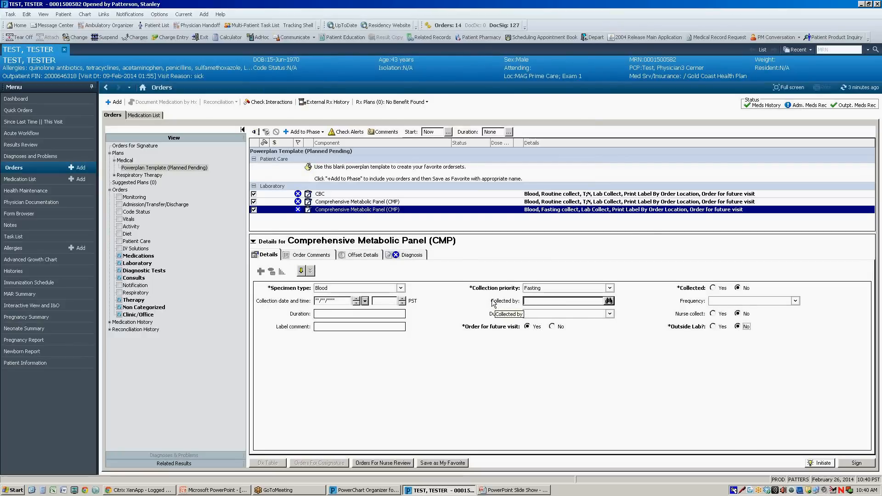
- Save the completed template as a plan favorite named "Test Powerplan"
mouse_move(299, 195)
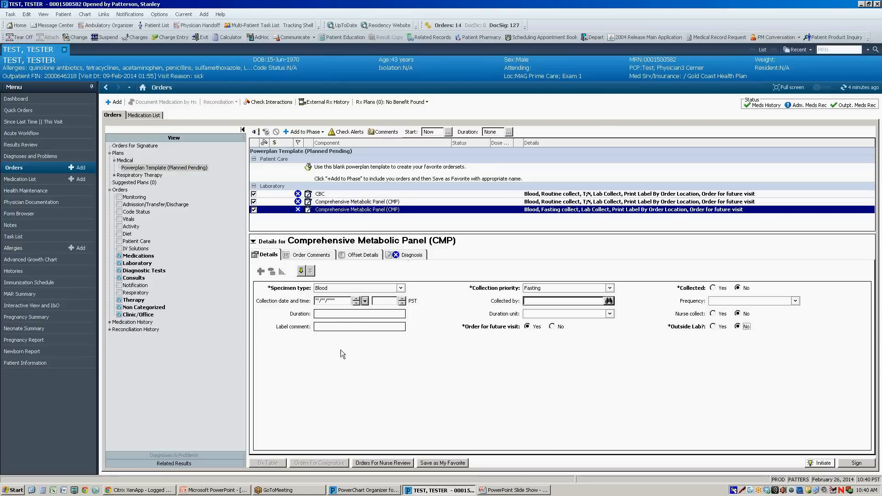
left_click(442, 462)
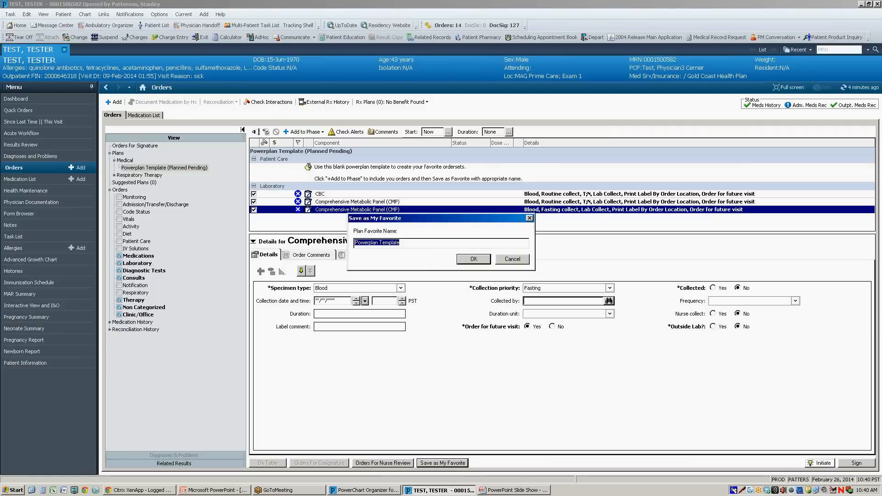
type("Test Powerplan")
left_click(472, 260)
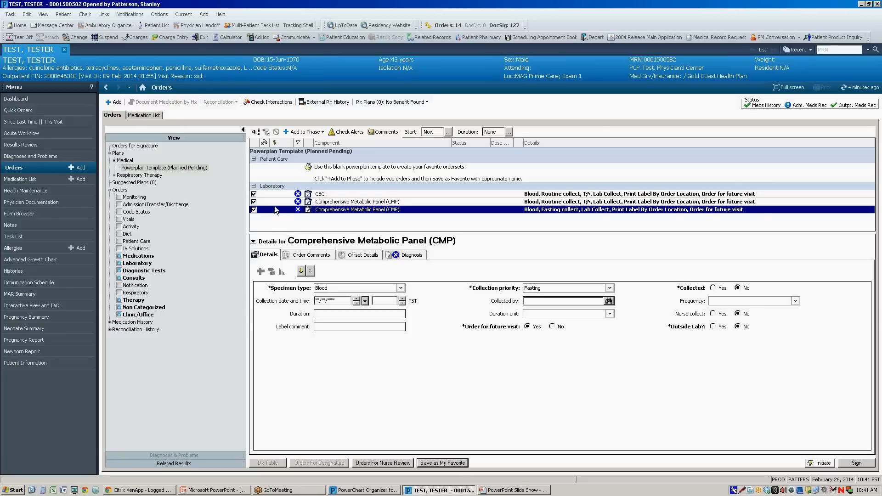
- Deselect the CBC order in the Powerplan Template and select it again
left_click(254, 195)
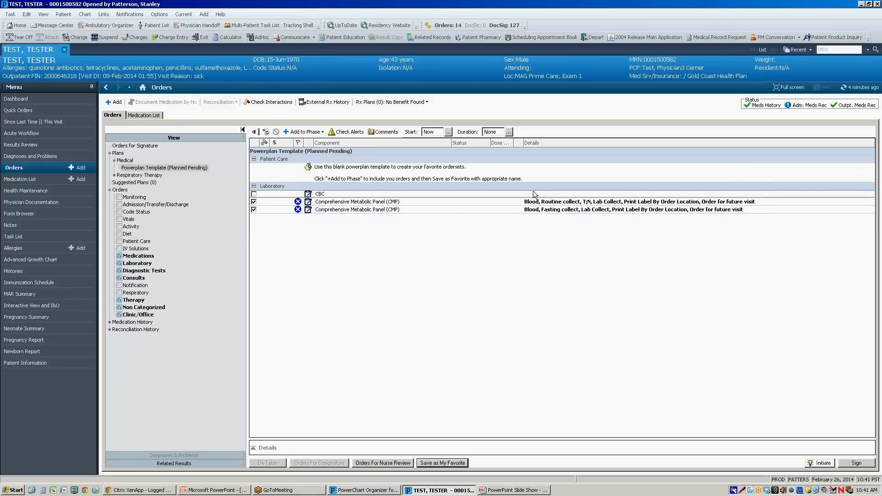
left_click(416, 194)
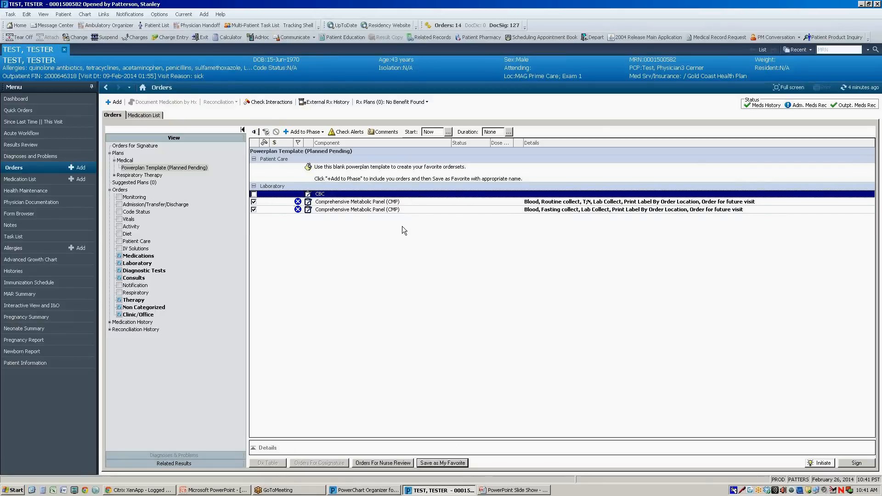
left_click(254, 194)
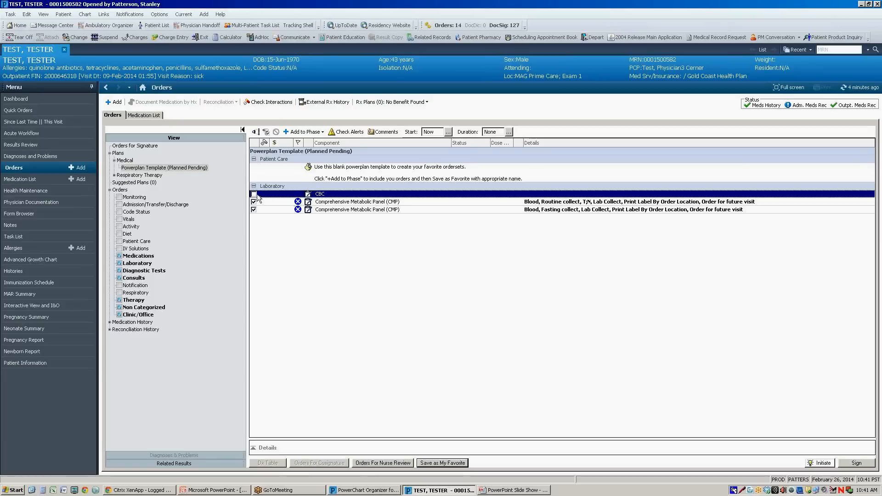
left_click(343, 197)
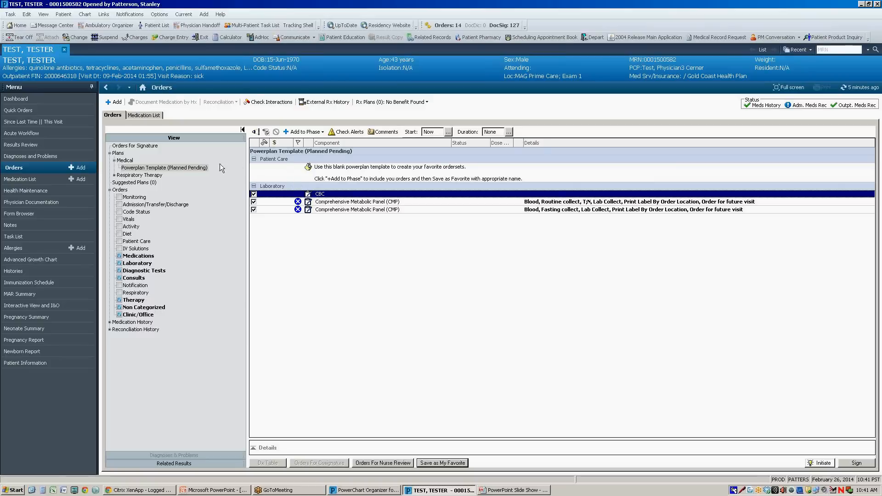
- Remove the pending Powerplan Template from the patient's plans and order Test Powerplan from My Favorite Plans instead
right_click(189, 169)
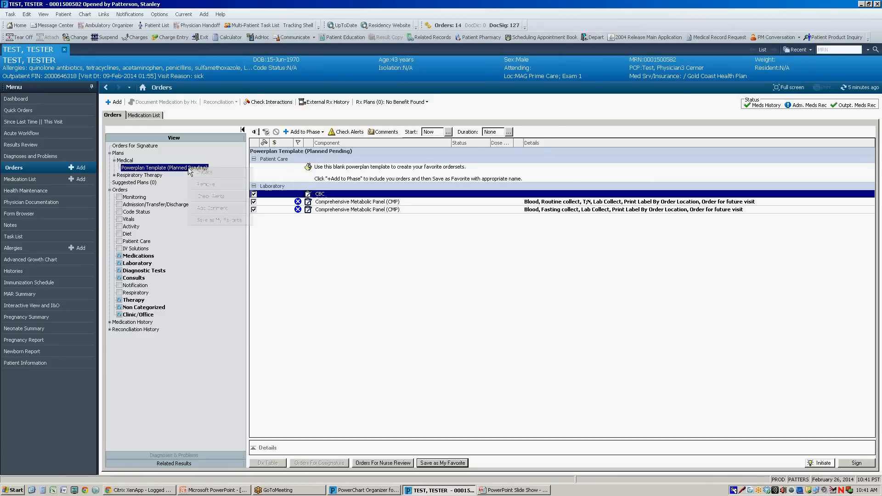
left_click(199, 184)
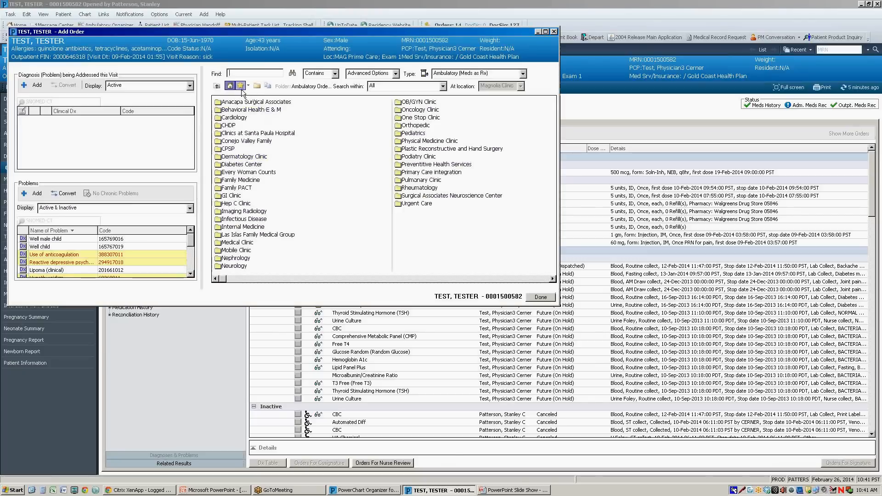
left_click(240, 88)
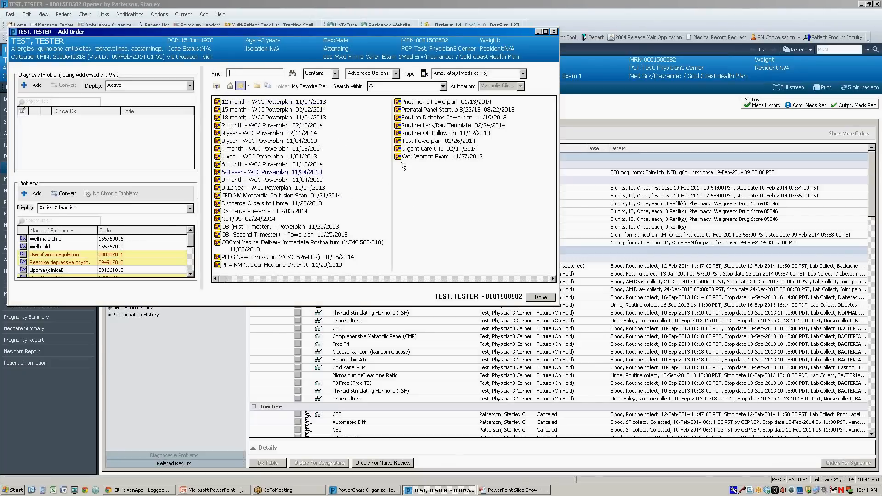
left_click(405, 141)
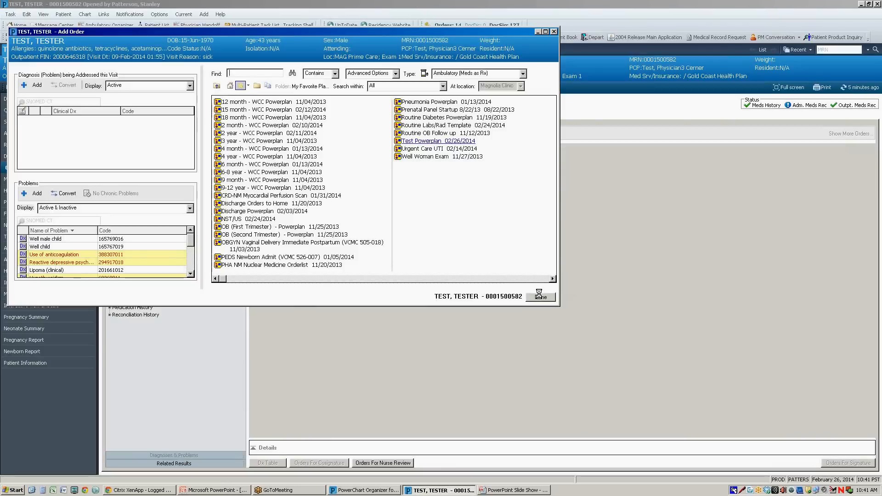
left_click(541, 298)
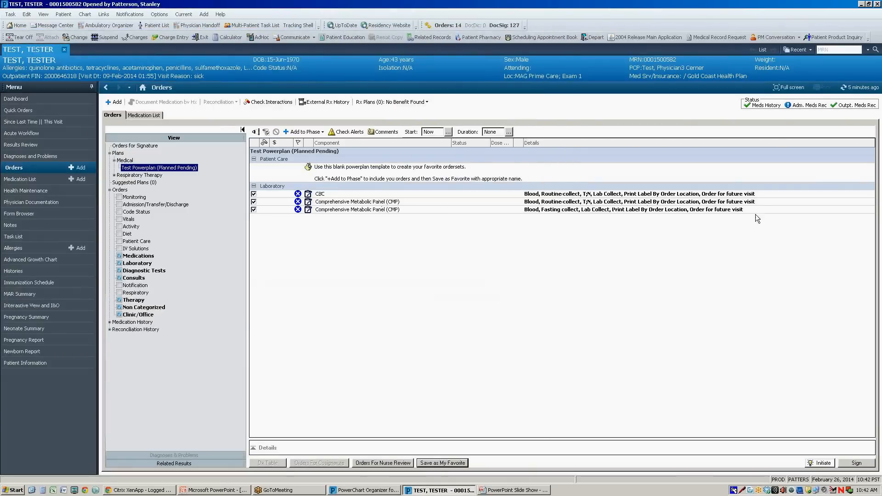
- Leave the fasting Comprehensive Metabolic Panel deselected in Test Powerplan, keeping CBC and the routine panel selected
left_click(254, 194)
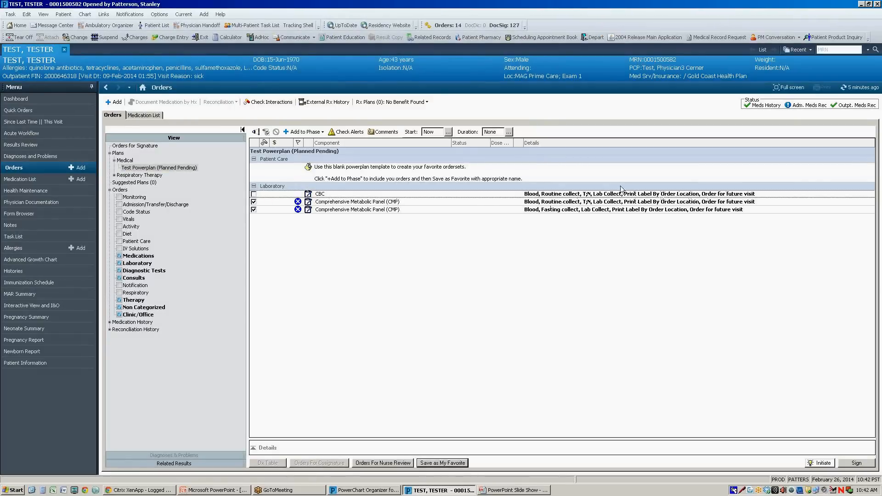
left_click(254, 210)
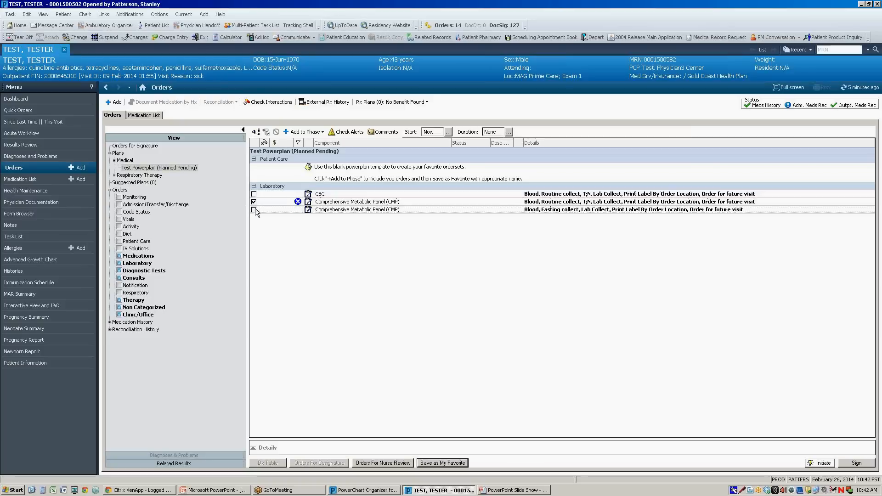
left_click(254, 194)
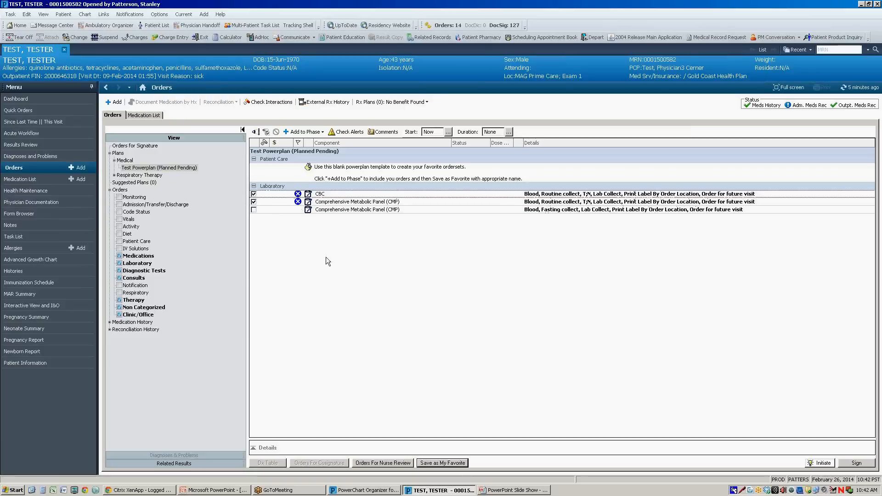
- Save the plan over the existing "Test Powerplan" favorite and initiate it for the patient
left_click(443, 463)
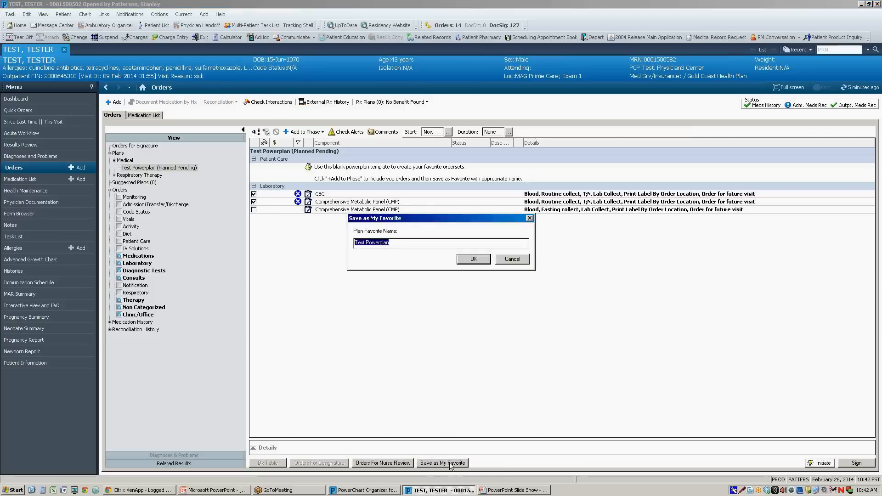
left_click(460, 259)
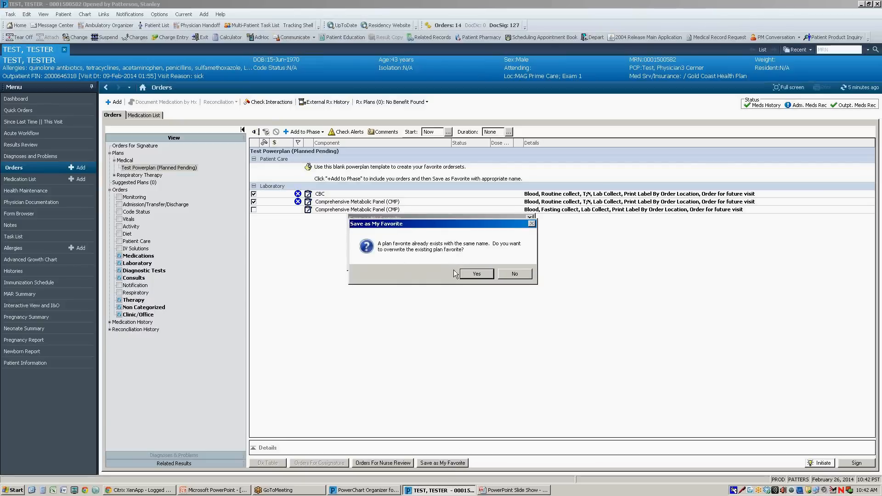
left_click(476, 274)
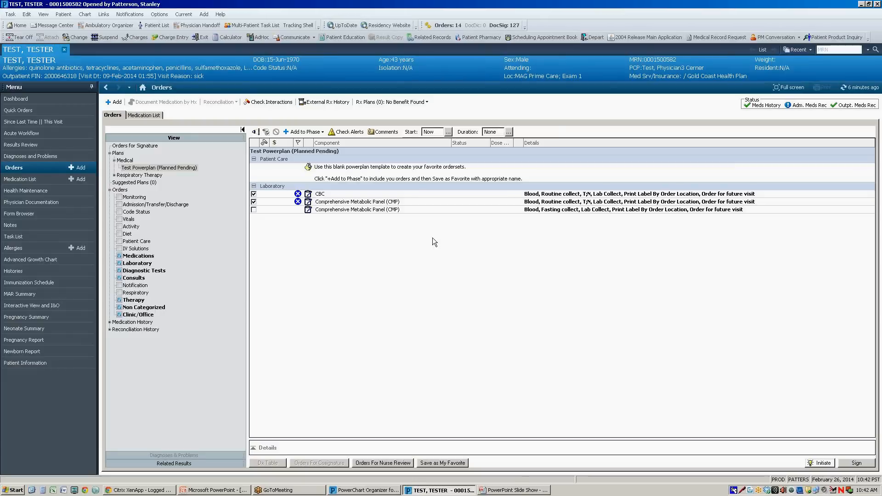
left_click(810, 463)
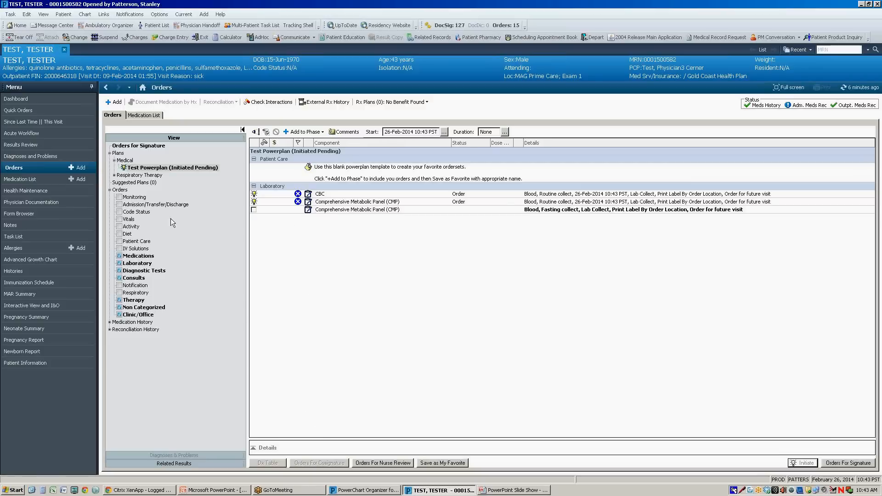
- Convert the Well child problem into a diagnosis being addressed this visit
left_click(66, 157)
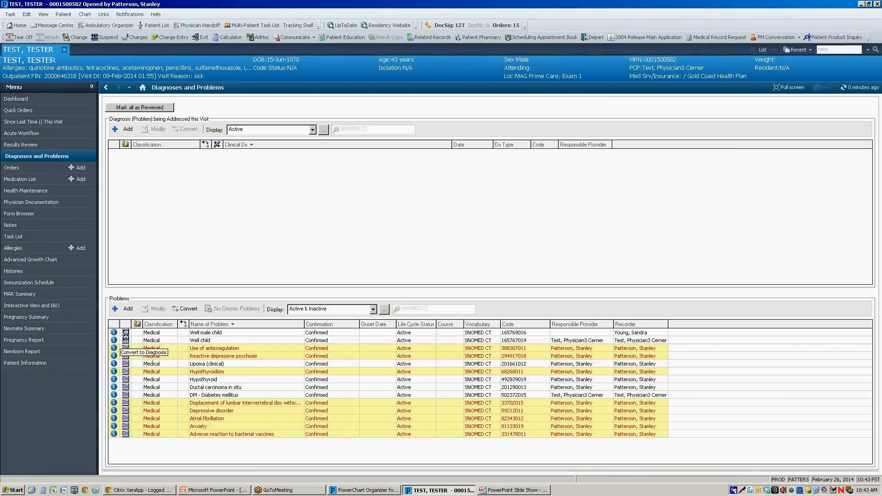
left_click(125, 340)
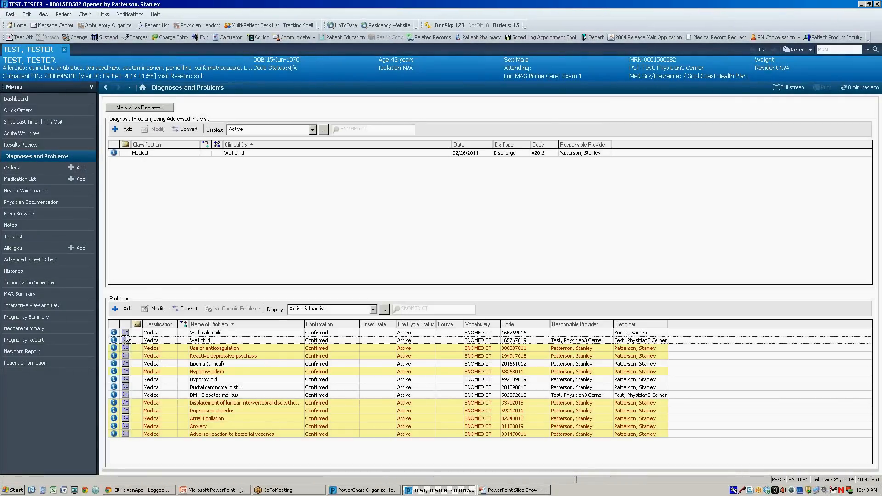
- Associate the Well child diagnosis with all unsigned orders in Test Powerplan and open the orders for signature
left_click(30, 167)
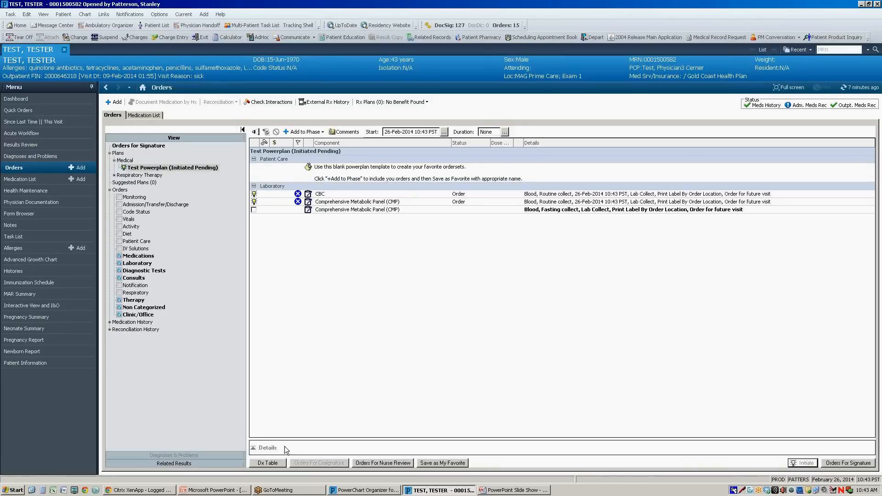
left_click(279, 462)
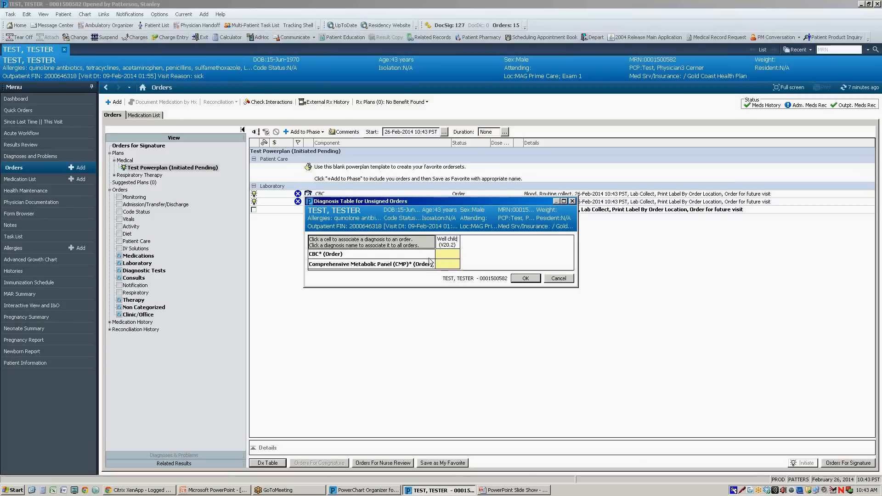
left_click(448, 243)
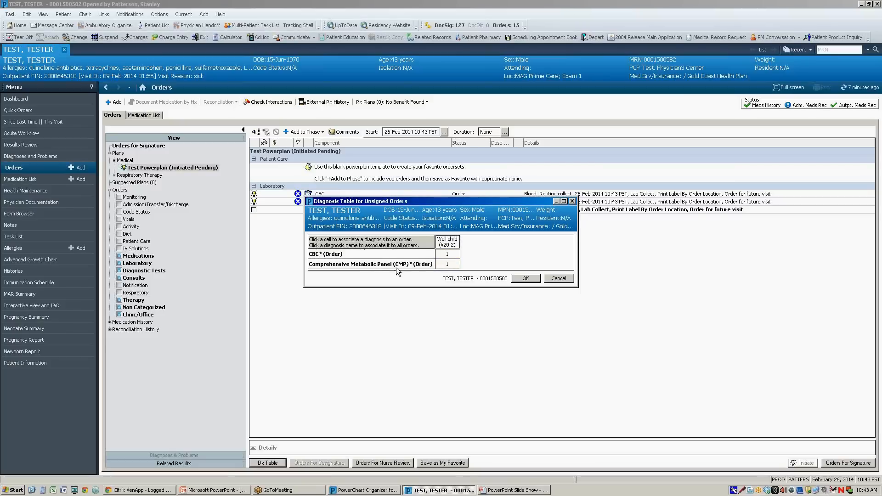
left_click(525, 279)
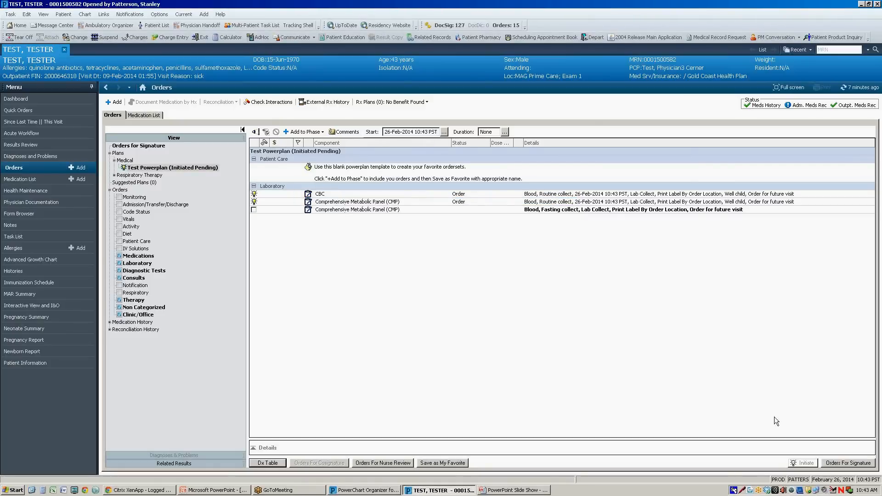
left_click(837, 465)
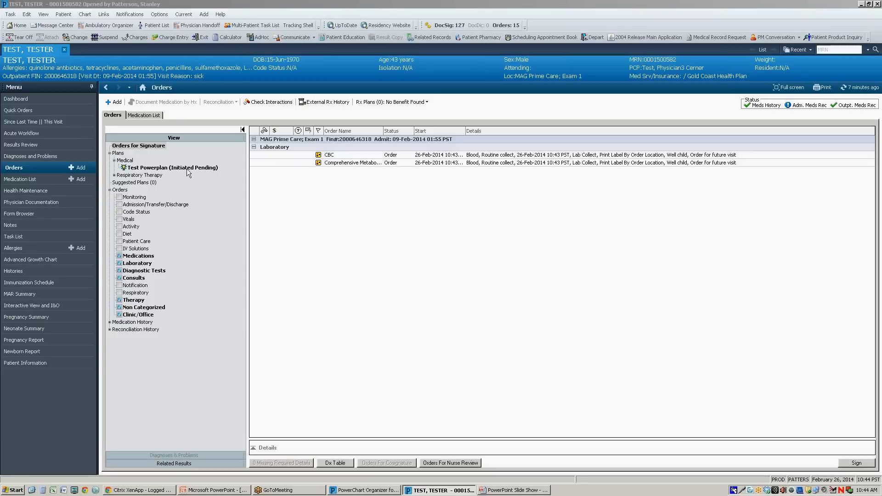
- Remove the initiated pending Test Powerplan from the patient's plans
mouse_move(188, 171)
left_click(166, 169)
right_click(166, 169)
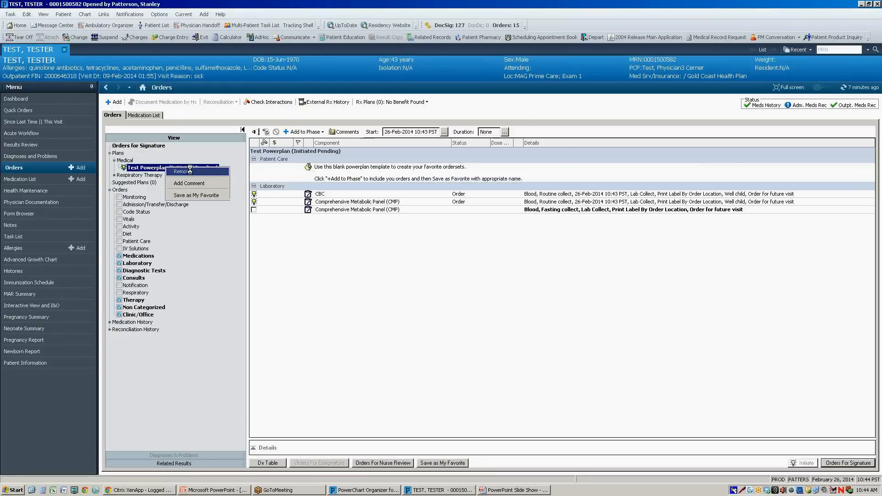
left_click(184, 173)
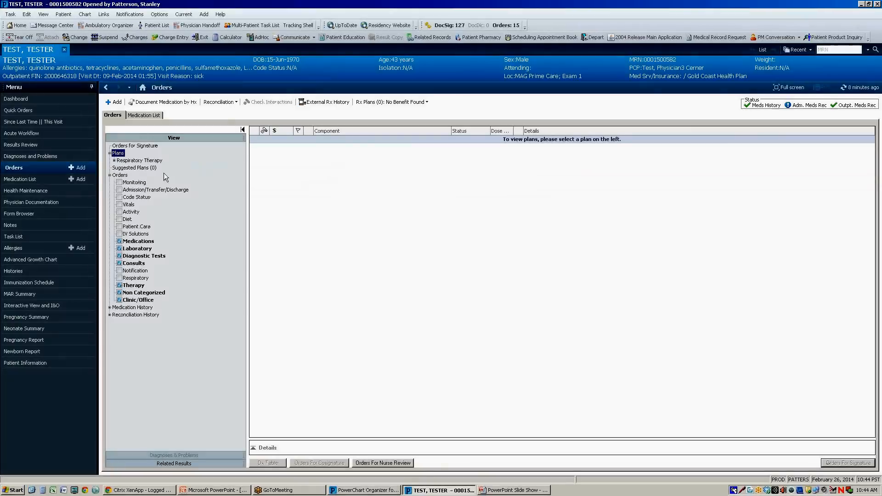
- Order Routine Diabetes Powerplan from My Favorite Plans for the patient
left_click(113, 115)
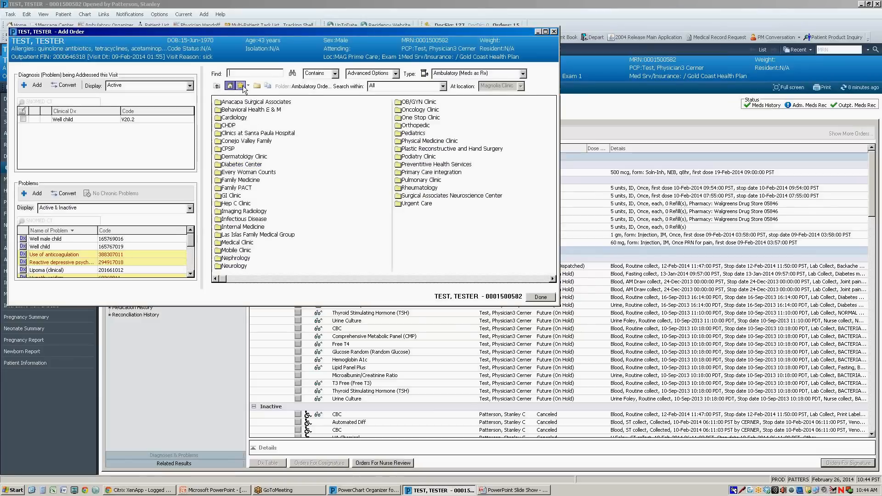
left_click(240, 86)
double_click(244, 101)
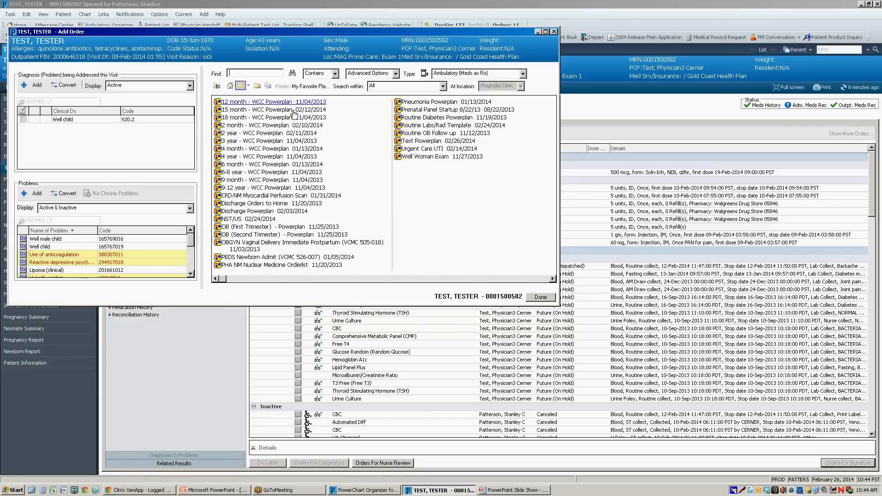
left_click(415, 119)
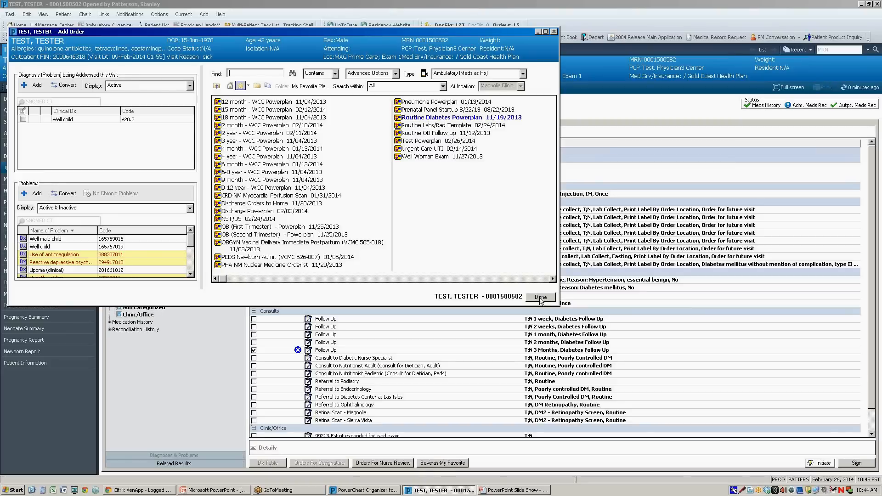
left_click(540, 297)
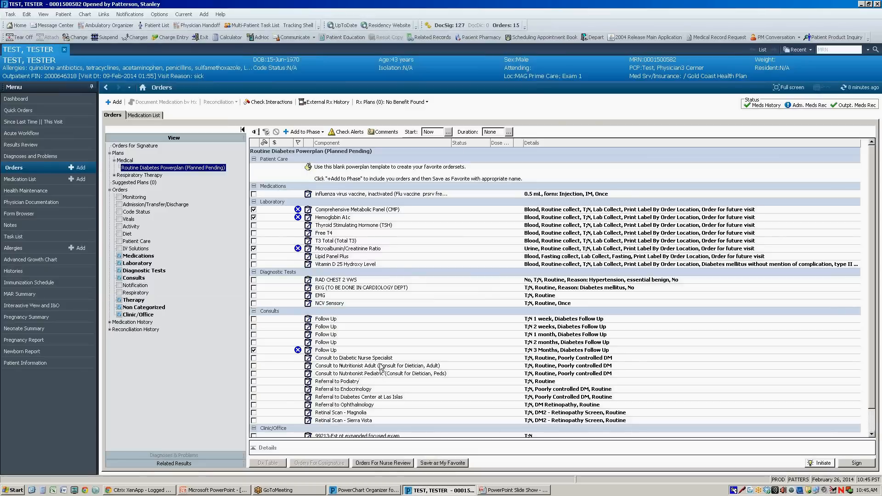
- Add an in-office Pneumovax 23 order to the phase of Routine Diabetes Powerplan and check its order details
left_click(322, 132)
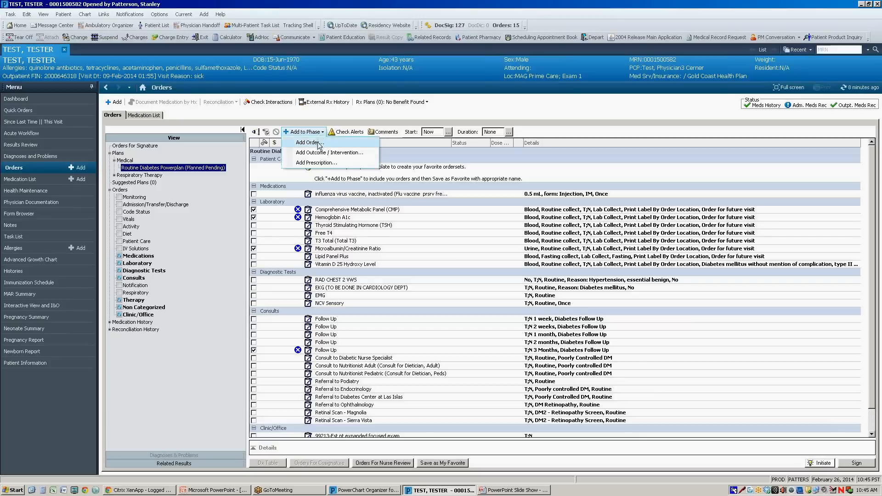
left_click(317, 142)
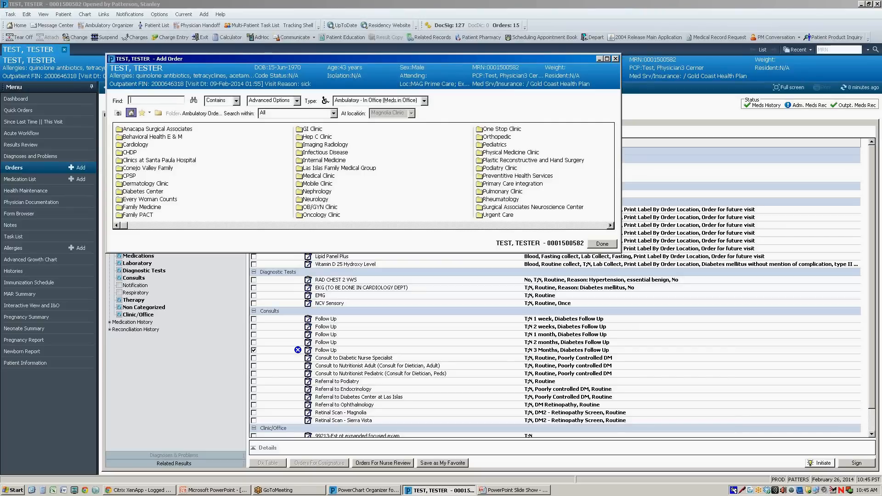
type("eumovax")
key("Return")
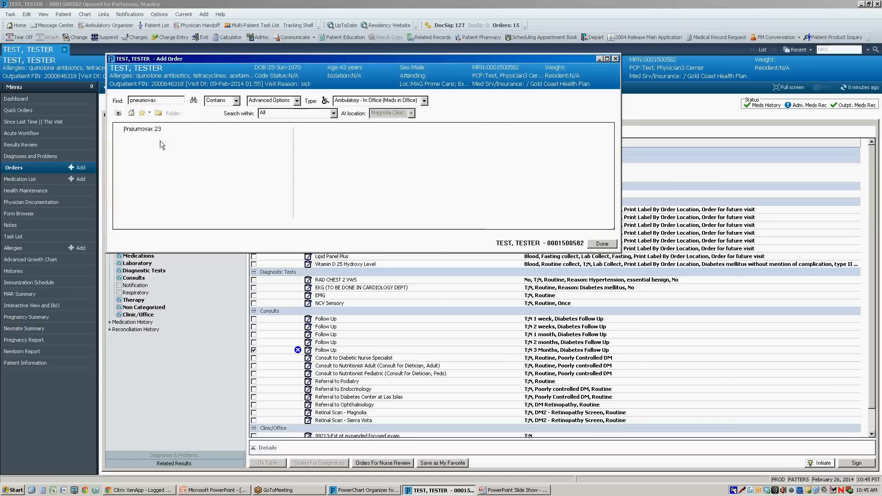
left_click(144, 130)
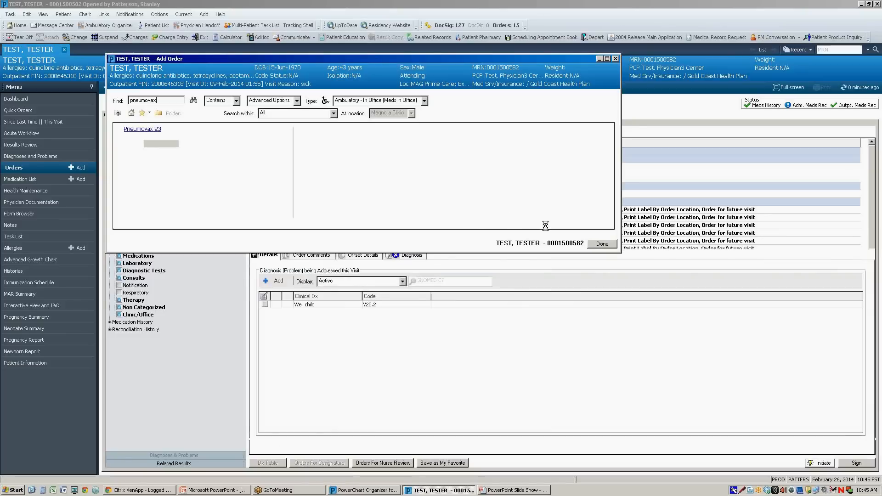
left_click(601, 245)
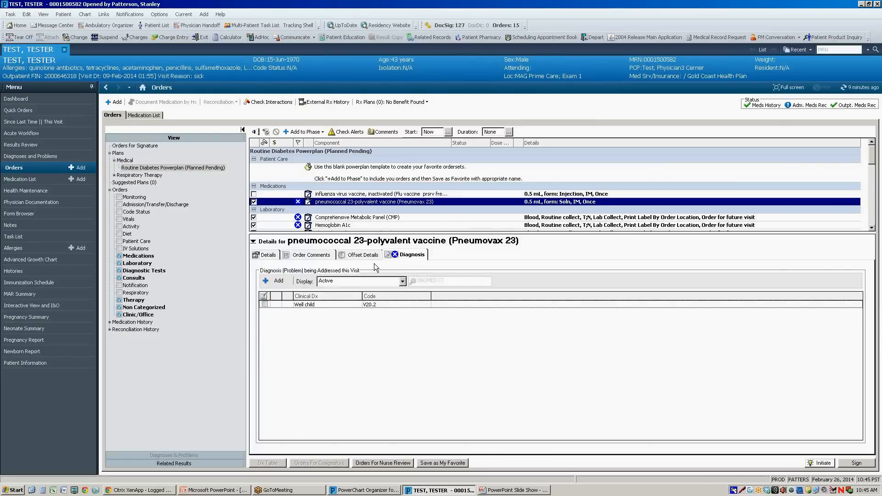
left_click(272, 258)
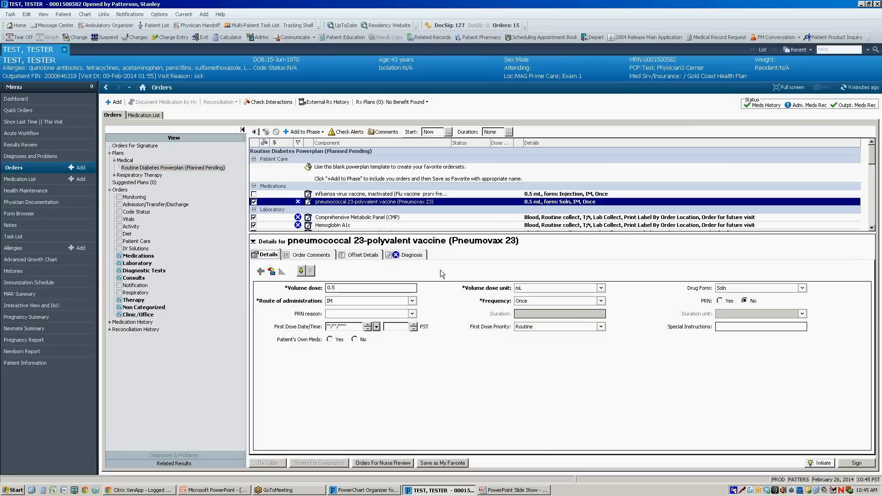
left_click(253, 241)
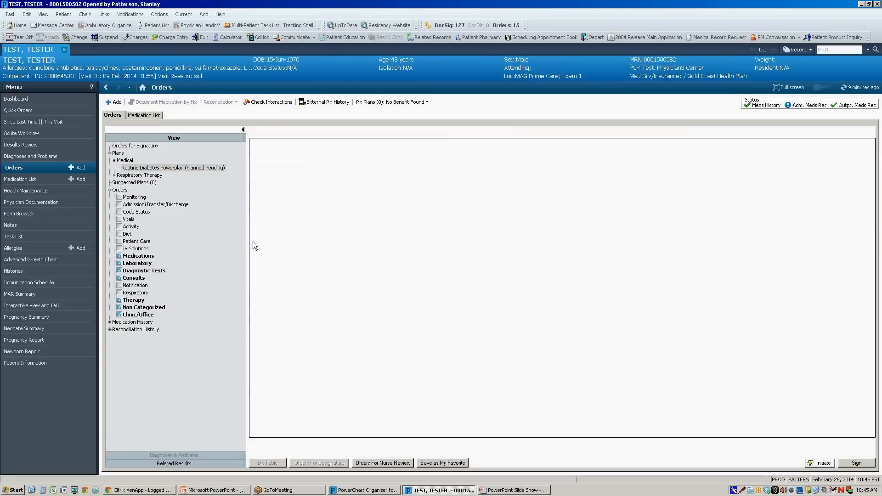
- Save the modified plan over the existing "Routine Diabetes Powerplan" favorite
left_click(431, 463)
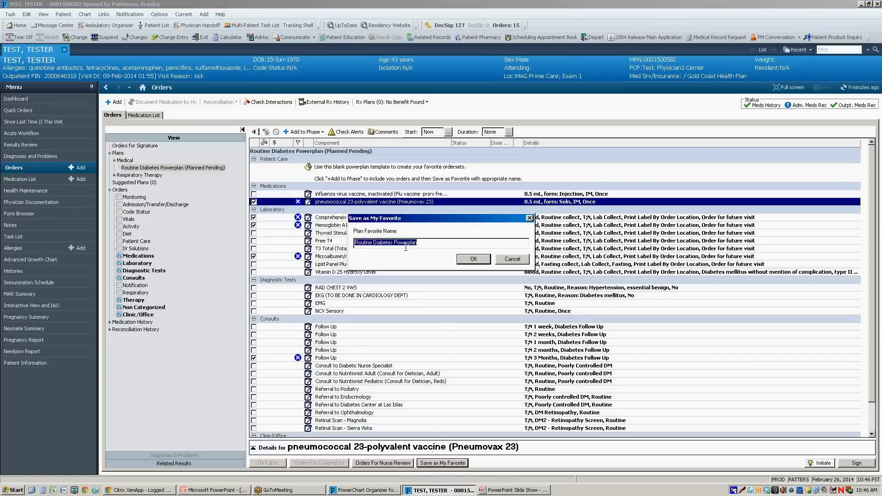
left_click(473, 260)
left_click(473, 273)
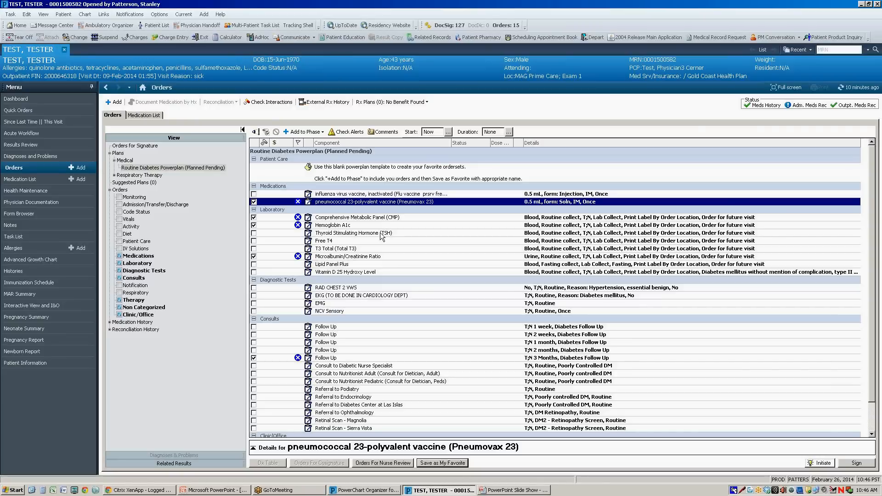
- Initiate Routine Diabetes Powerplan and open the order details of its Microalbumin/Creatinine Ratio
left_click(369, 259)
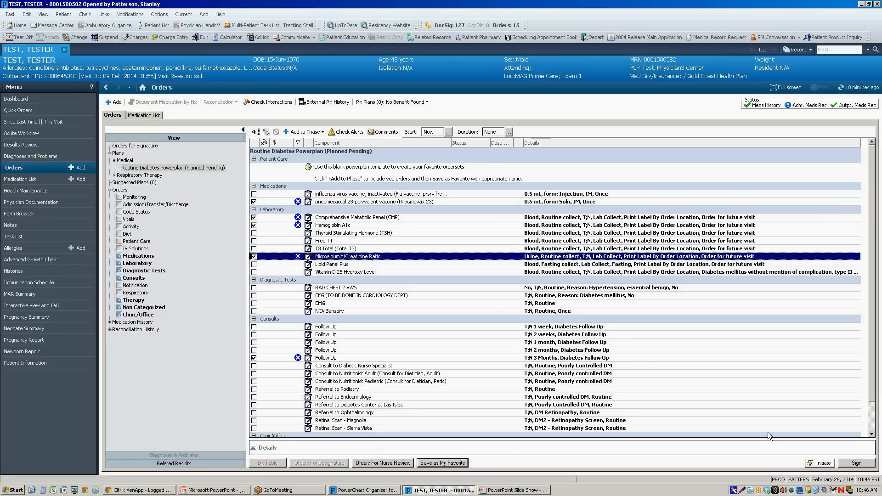
left_click(813, 463)
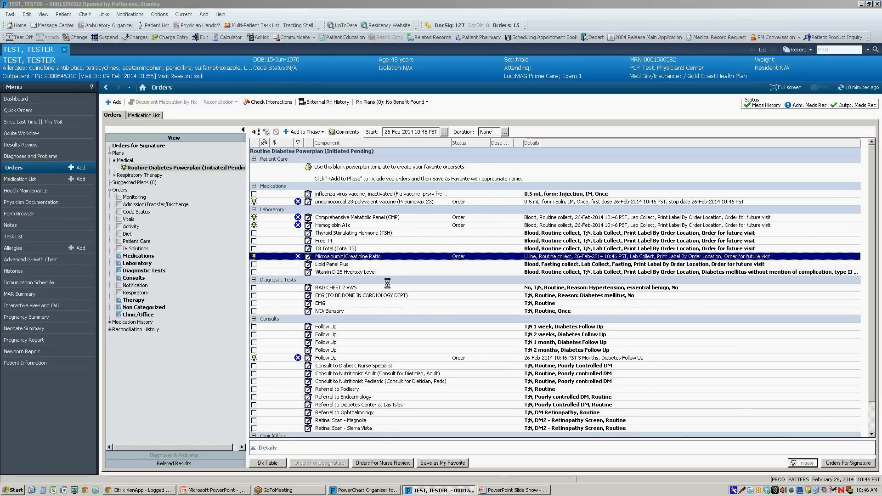
scroll(360, 347, "down", 2)
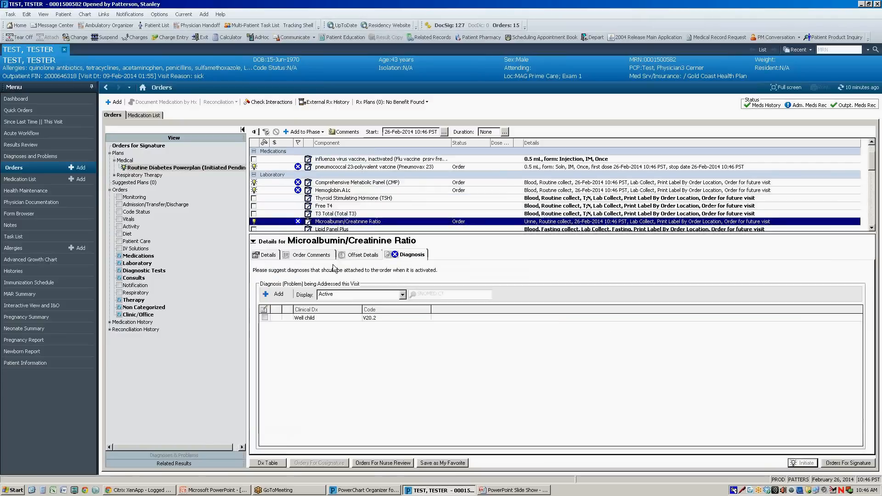
left_click(271, 255)
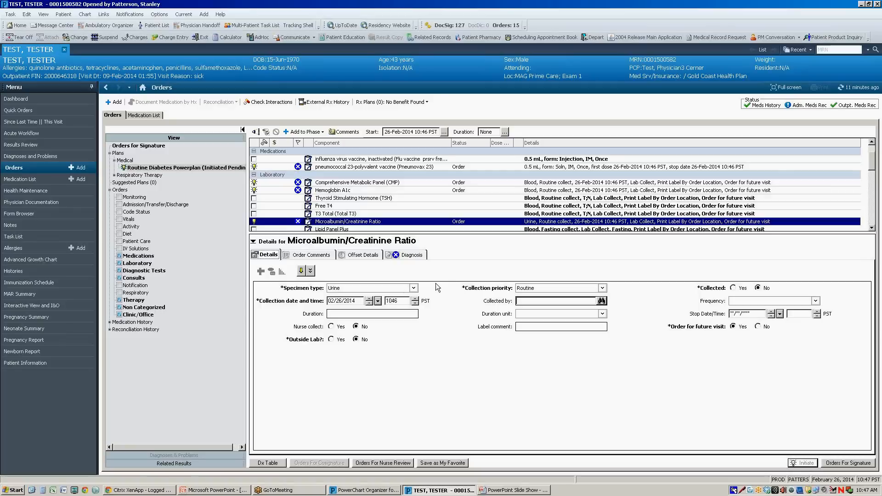
- Remove the initiated pending Routine Diabetes Powerplan from the patient's plans
right_click(206, 171)
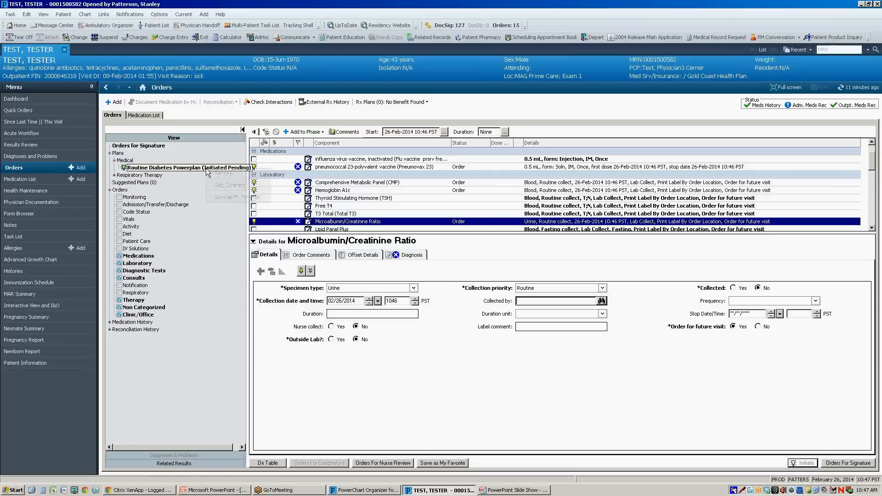
left_click(217, 174)
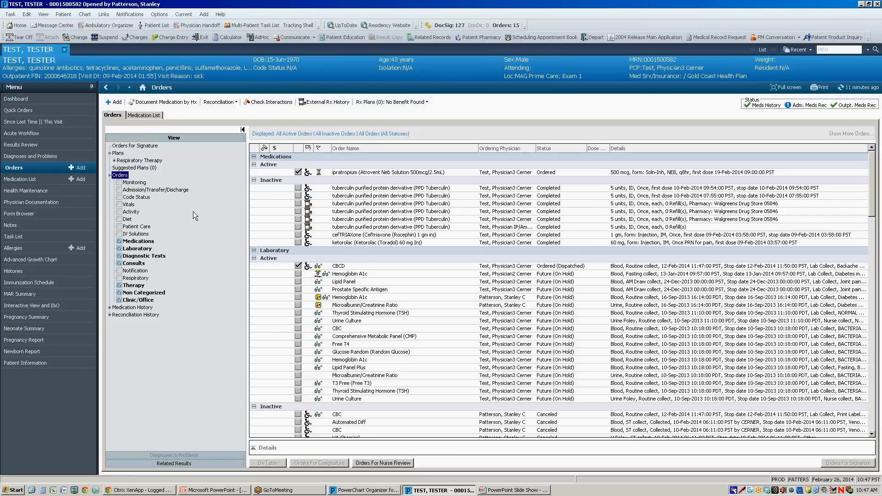
- Delete Test Powerplan from the My Favorite Plans folder and close the order search
left_click(115, 107)
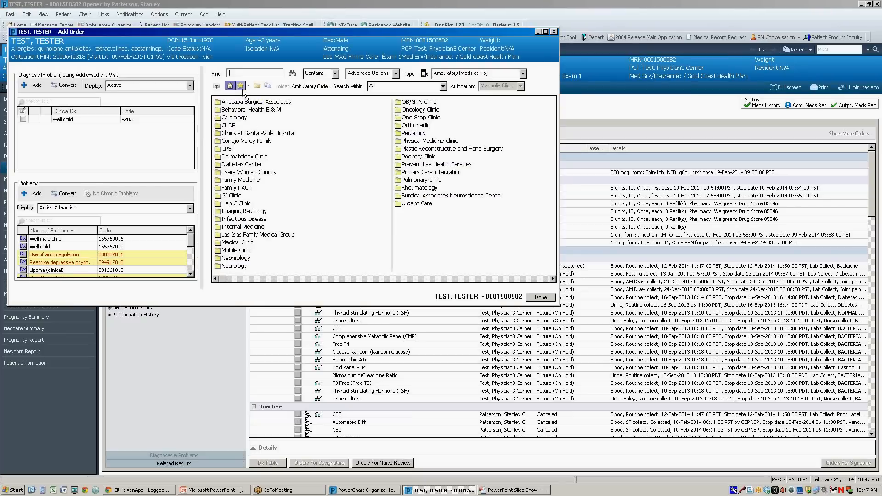
left_click(243, 89)
left_click(242, 103)
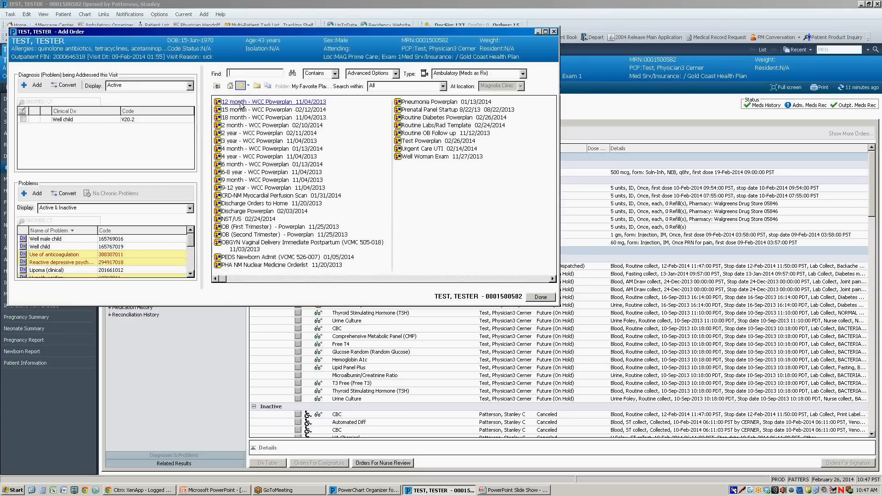
right_click(417, 142)
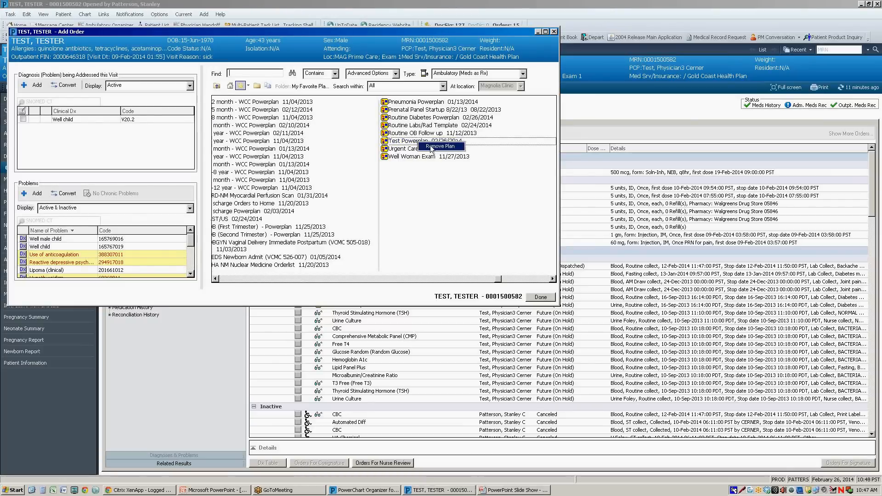
left_click(432, 146)
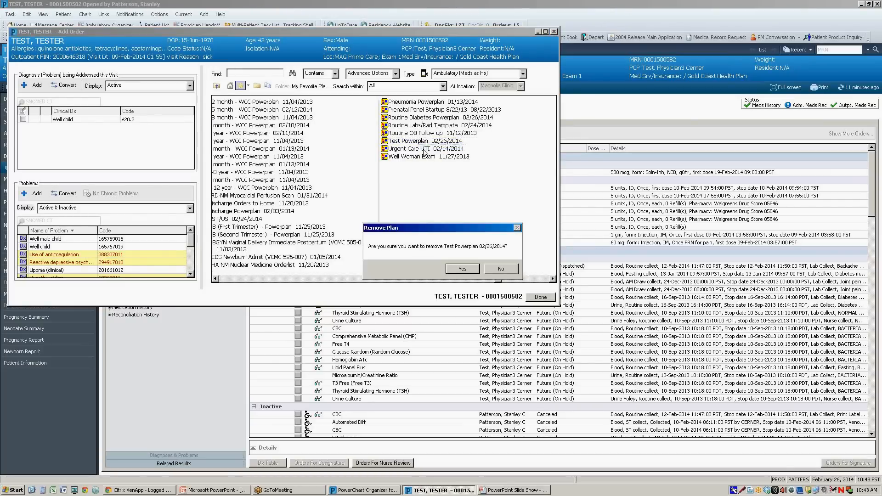
left_click(463, 273)
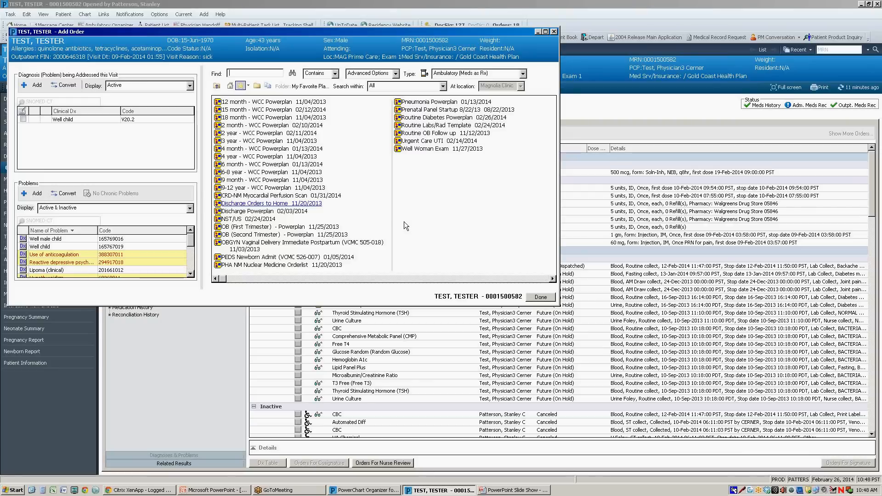
left_click(540, 297)
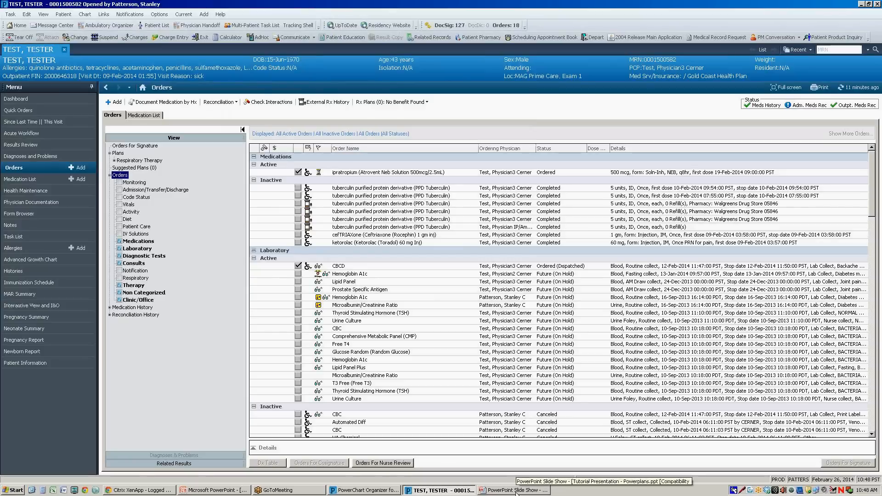
left_click(312, 492)
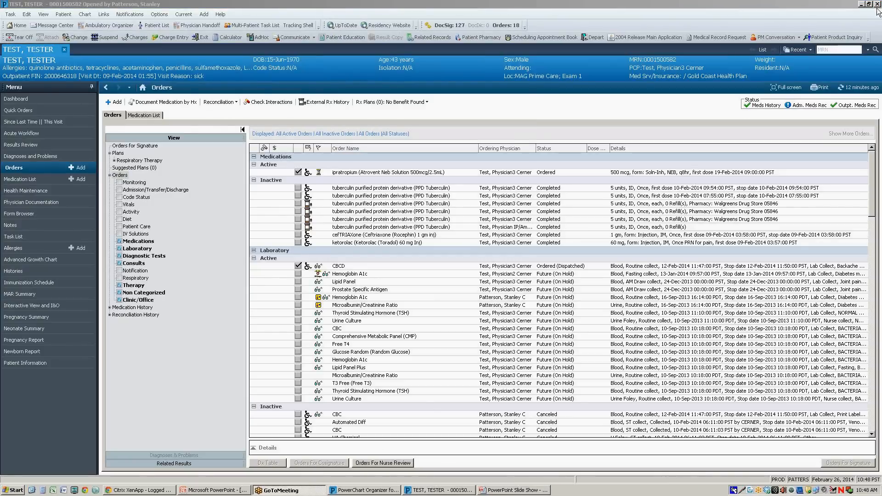